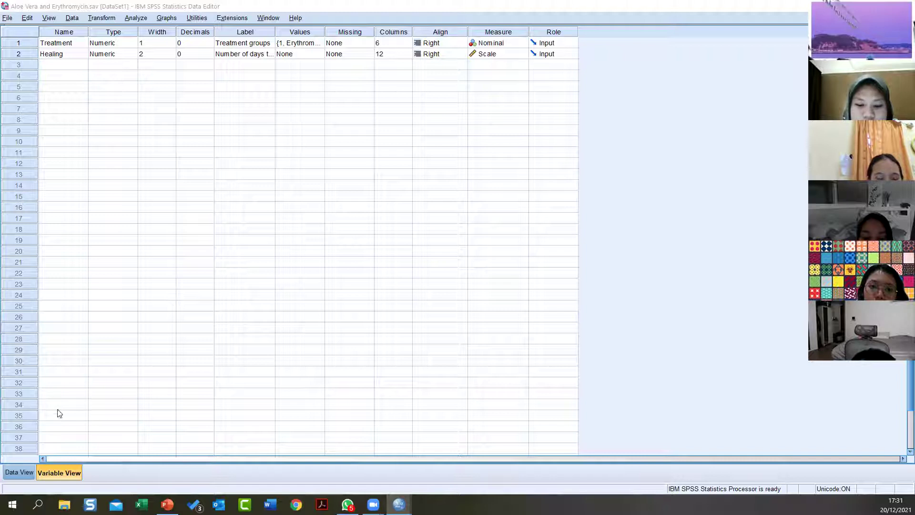
# Look over the Treatment and Healing columns in the data
pyautogui.click(20, 473)
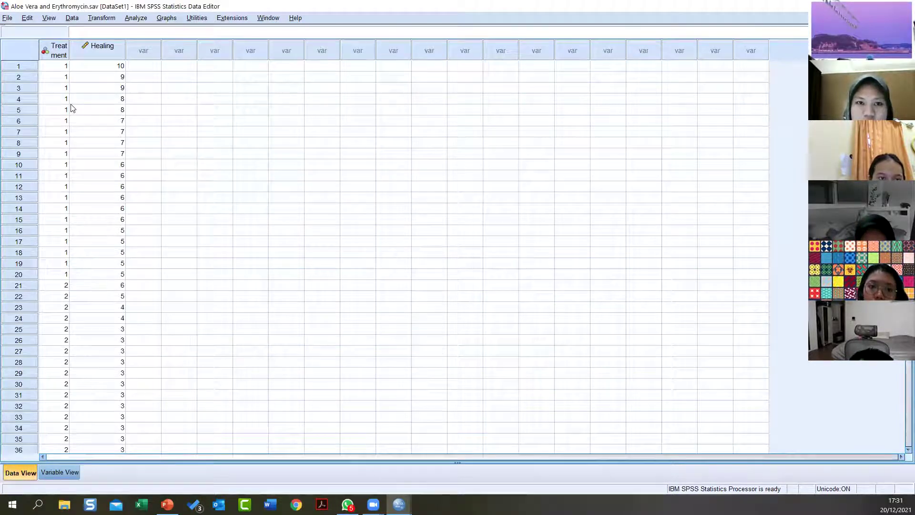
pyautogui.click(56, 48)
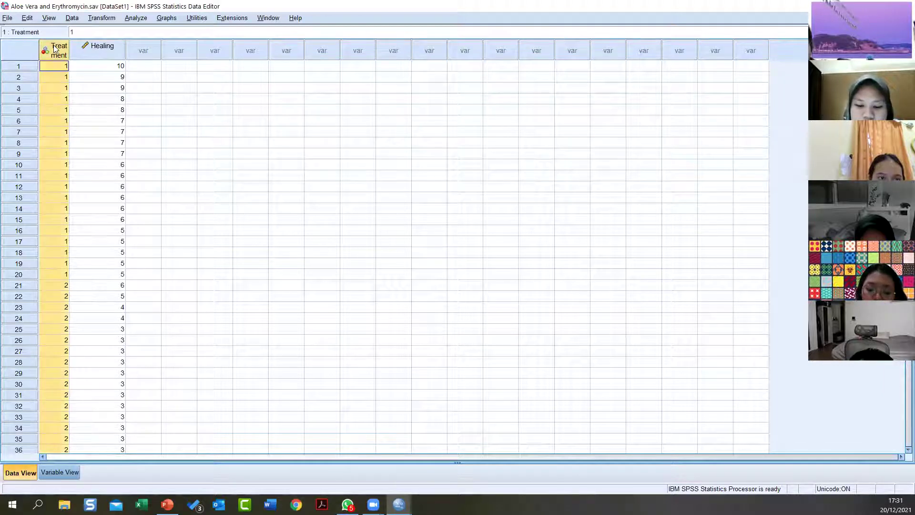
pyautogui.click(101, 50)
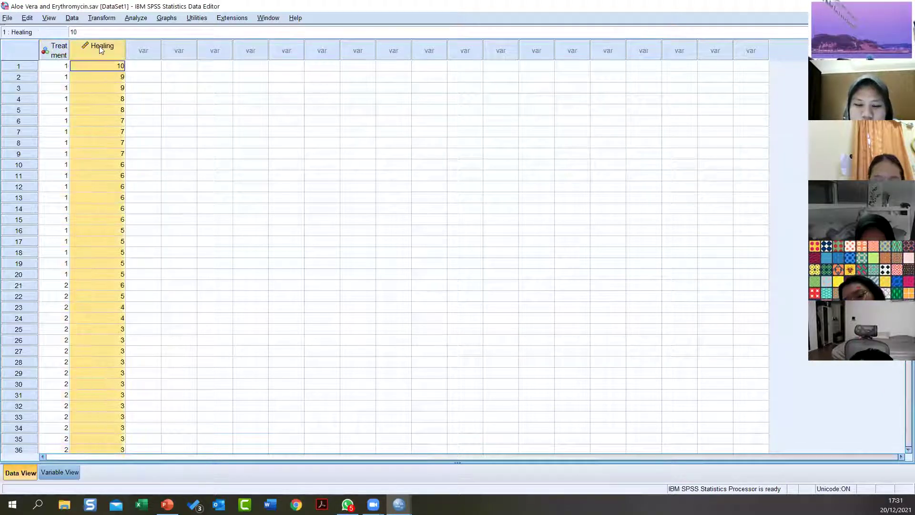
# Review both value labels defined for the Treatment variable and leave them as they are
pyautogui.click(66, 471)
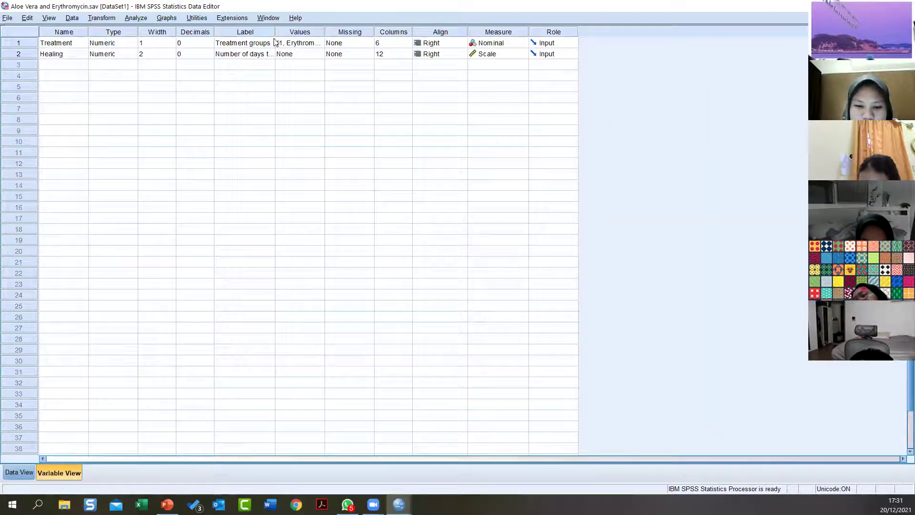
pyautogui.click(322, 45)
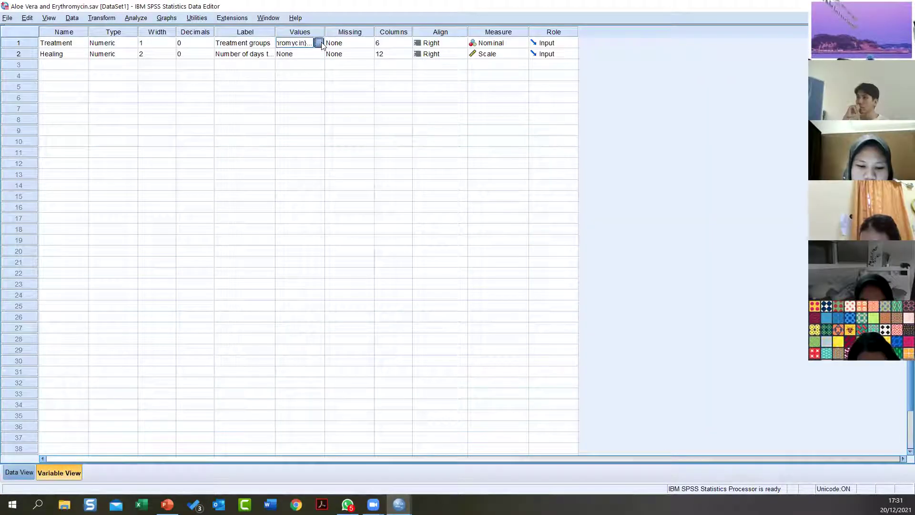
pyautogui.click(322, 45)
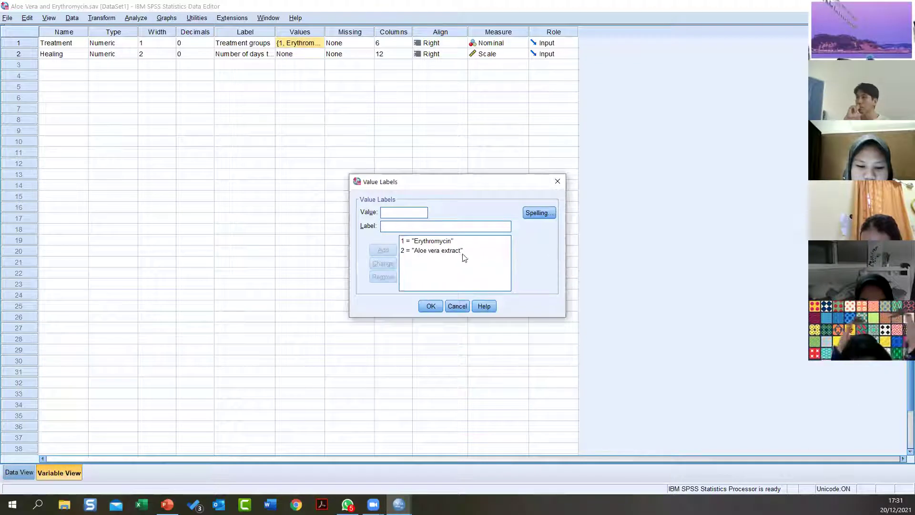
pyautogui.click(443, 243)
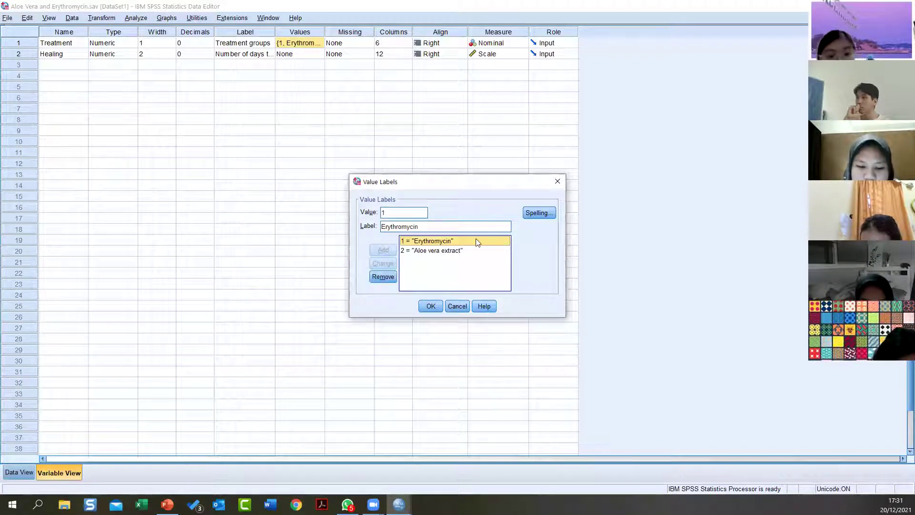
pyautogui.click(460, 251)
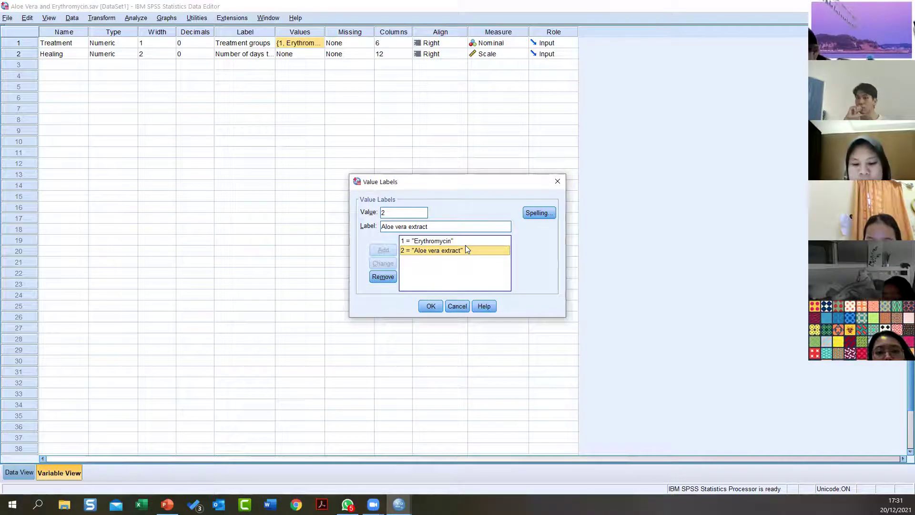
pyautogui.click(561, 181)
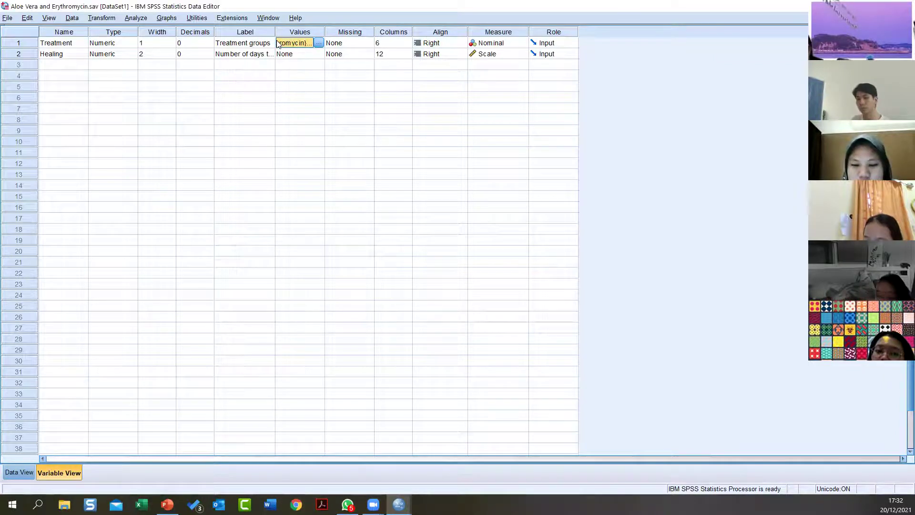
# Widen the Label column to fit the full variable labels and review the Treatment and Healing definitions
pyautogui.moveTo(274, 30)
pyautogui.mouseDown()
pyautogui.moveTo(335, 31)
pyautogui.moveTo(306, 32)
pyautogui.mouseUp()
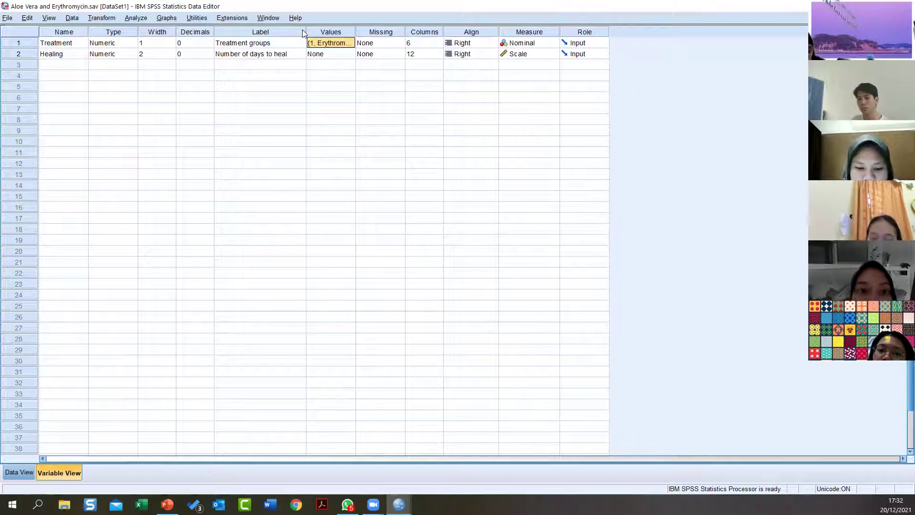
pyautogui.click(12, 44)
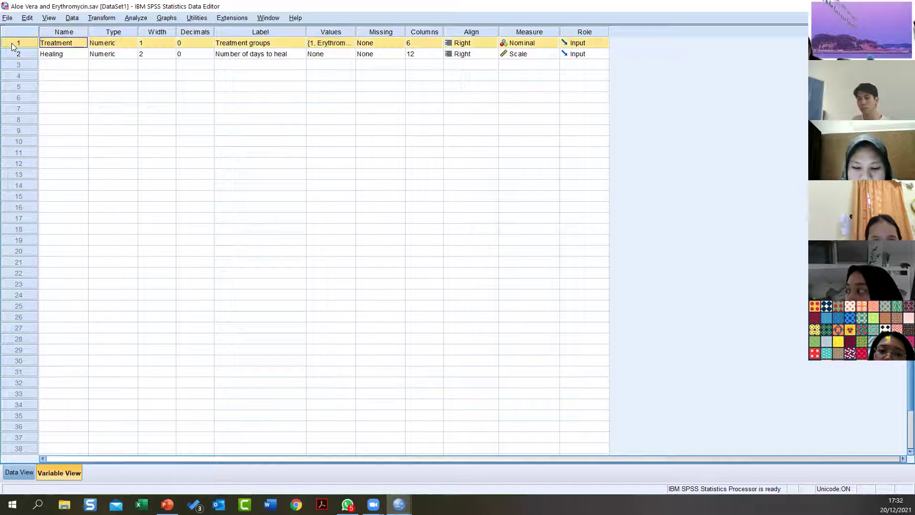
pyautogui.click(58, 53)
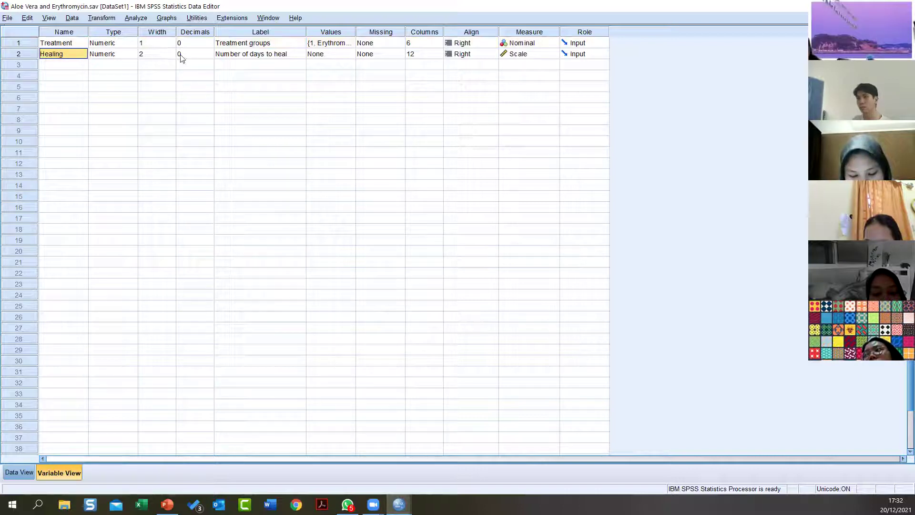
pyautogui.click(246, 56)
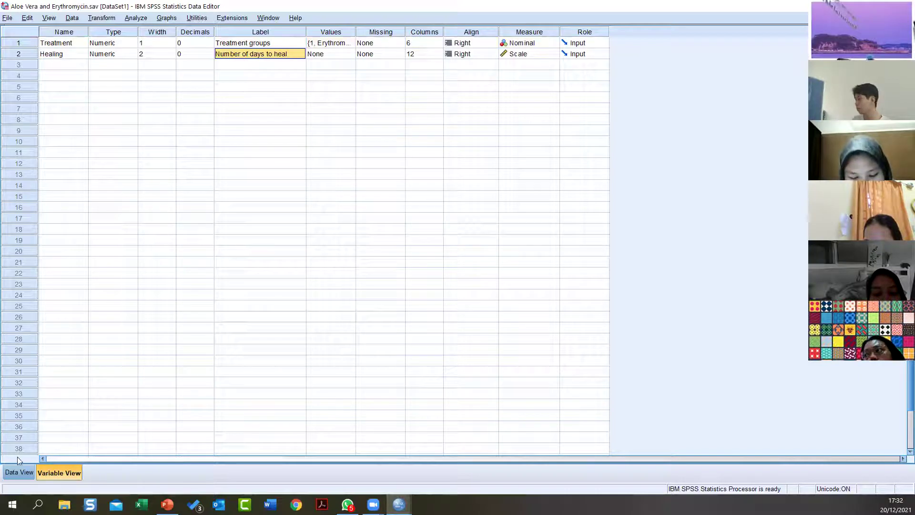
# Examine the healing days and the treatment group codes across all cases in the data
pyautogui.click(29, 474)
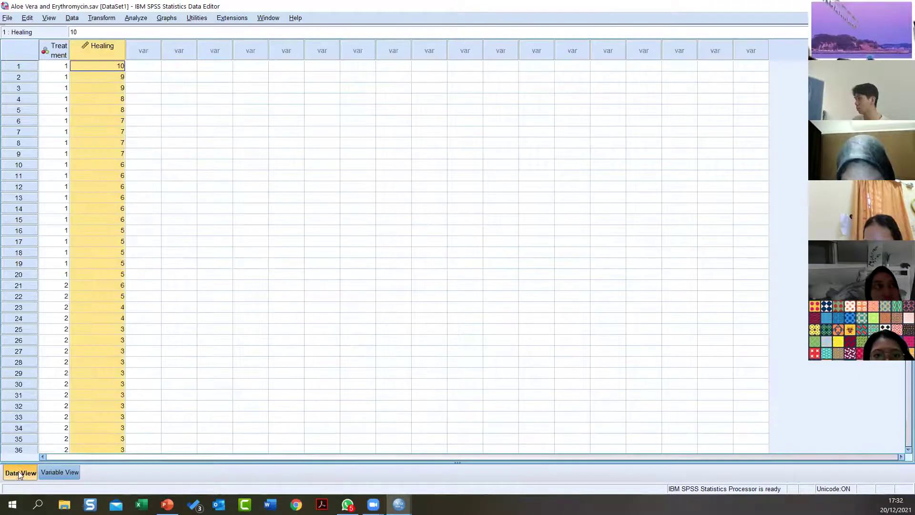
pyautogui.scroll(-5, 110, 119)
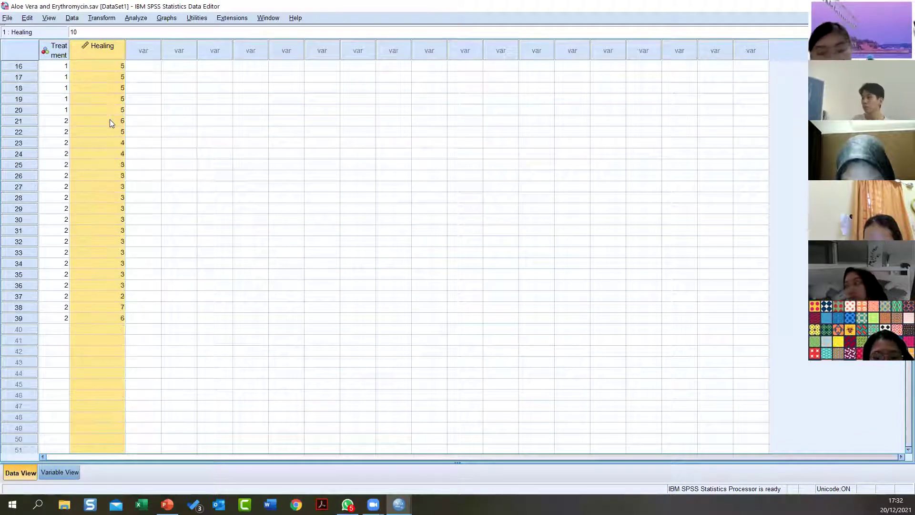
pyautogui.scroll(2, 111, 294)
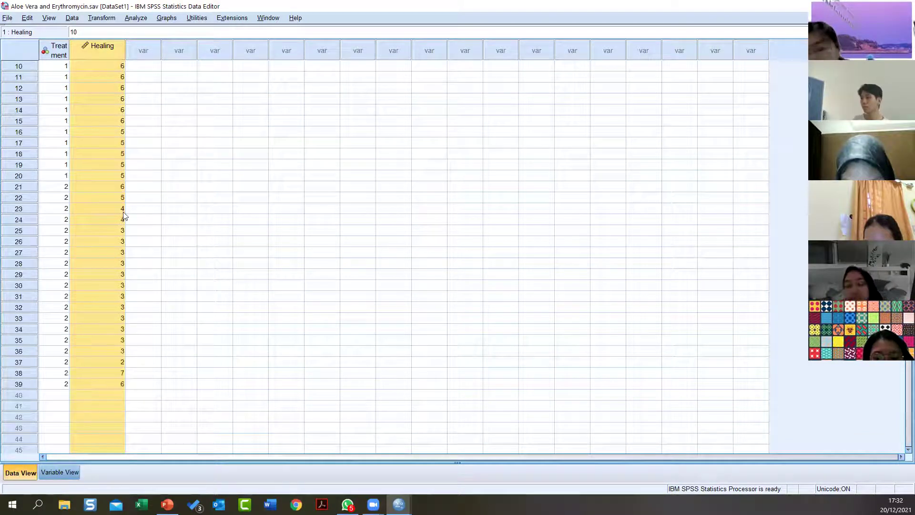
pyautogui.click(113, 363)
pyautogui.scroll(3, 115, 360)
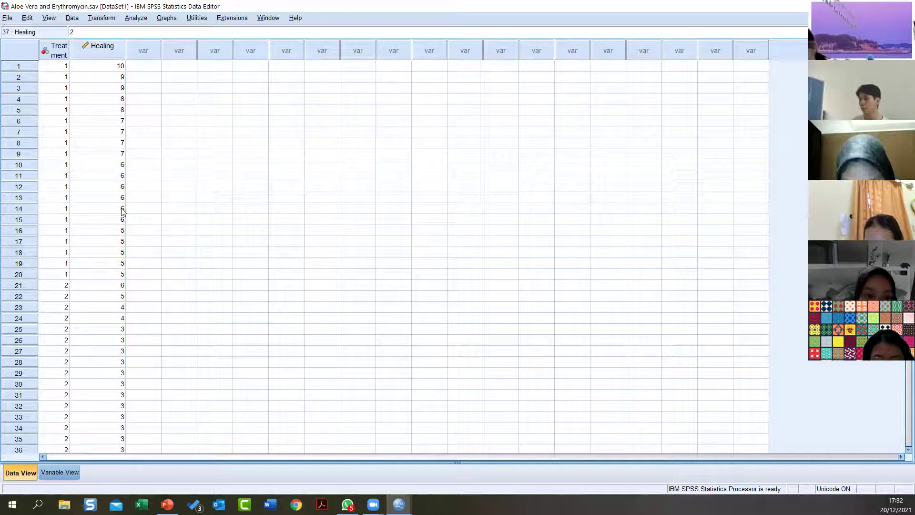
pyautogui.click(122, 65)
pyautogui.click(56, 52)
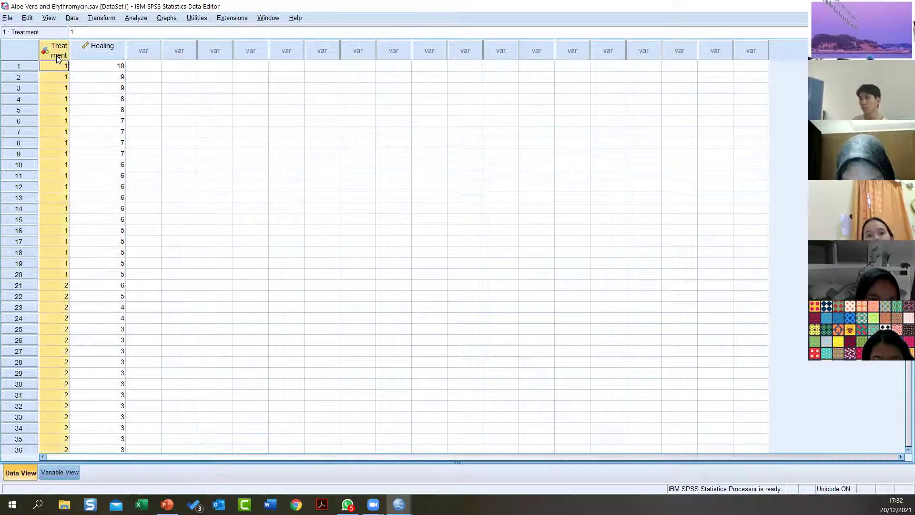
pyautogui.scroll(-5, 55, 117)
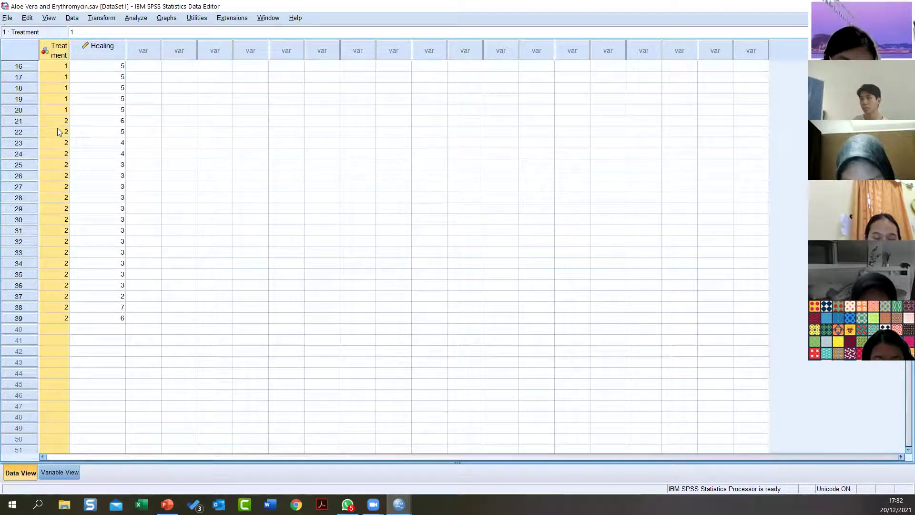
# Check which treatment group code 2 stands for in the Treatment variable's value labels
pyautogui.click(59, 472)
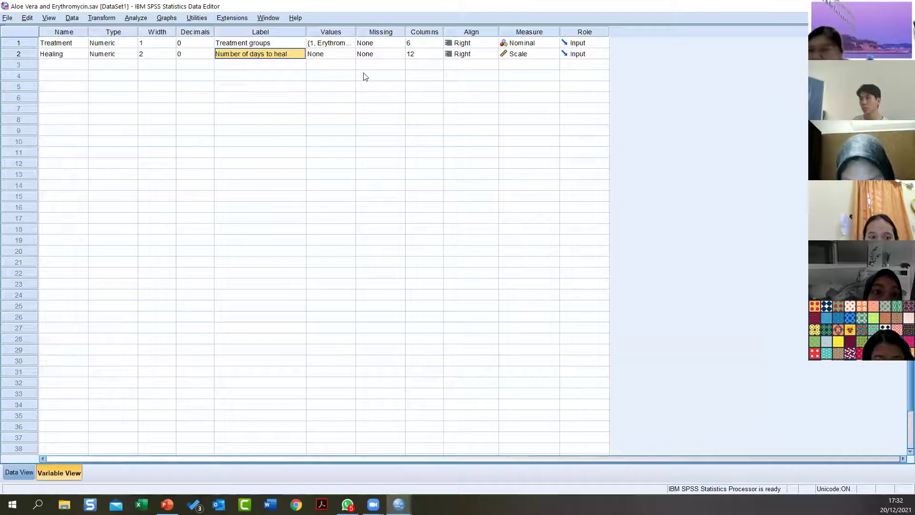
pyautogui.click(350, 44)
pyautogui.click(350, 44)
pyautogui.click(455, 250)
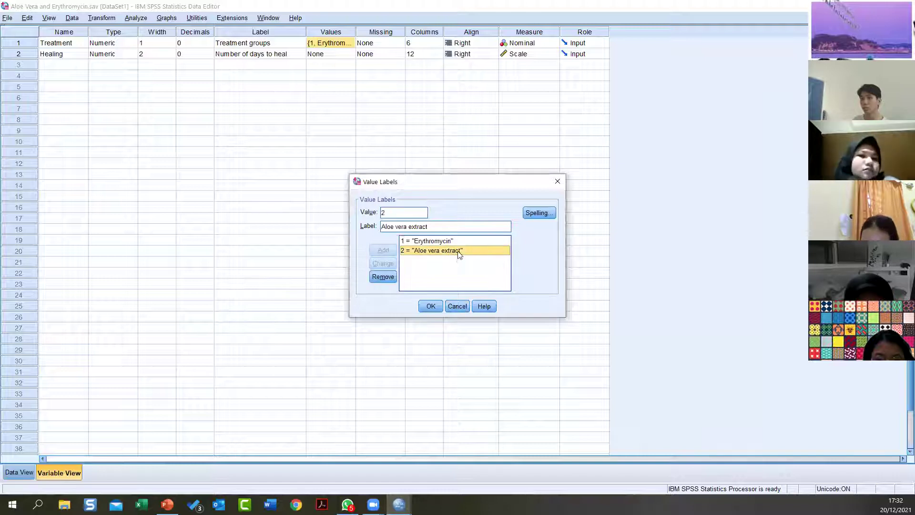
pyautogui.click(558, 181)
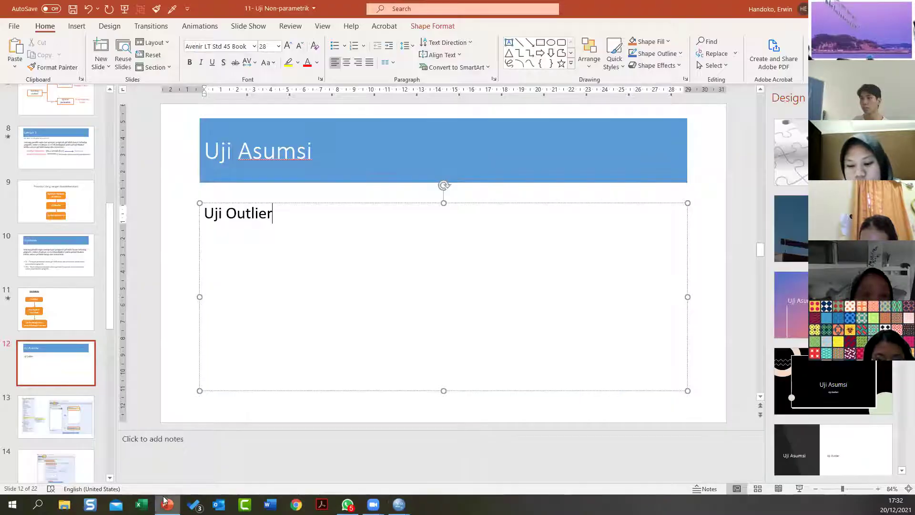
pyautogui.click(167, 505)
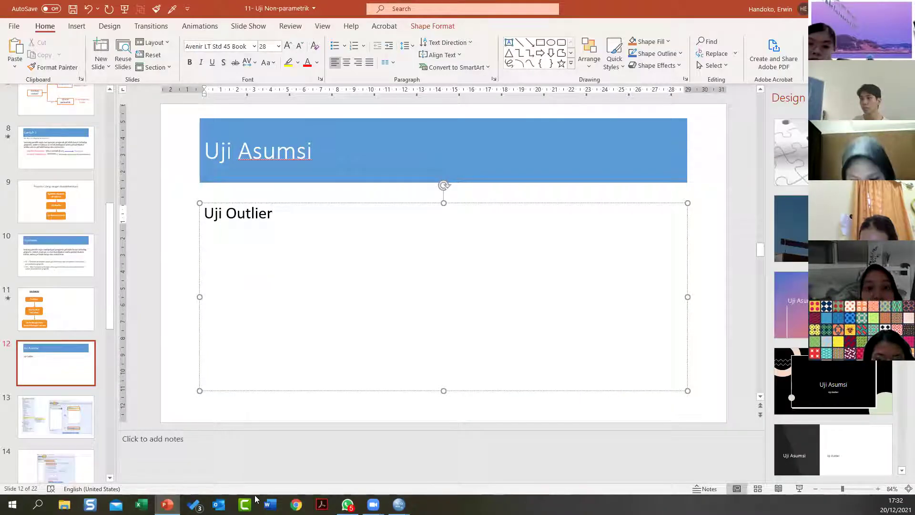
pyautogui.click(399, 504)
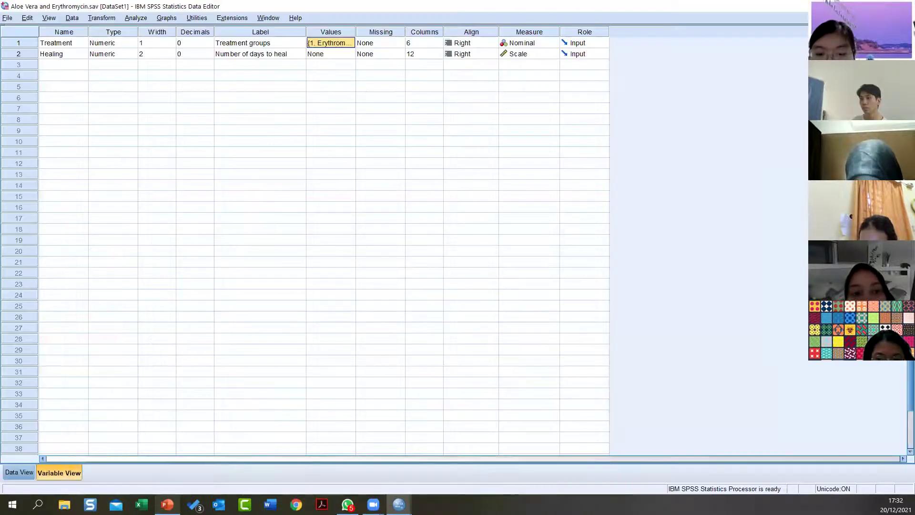
pyautogui.click(141, 19)
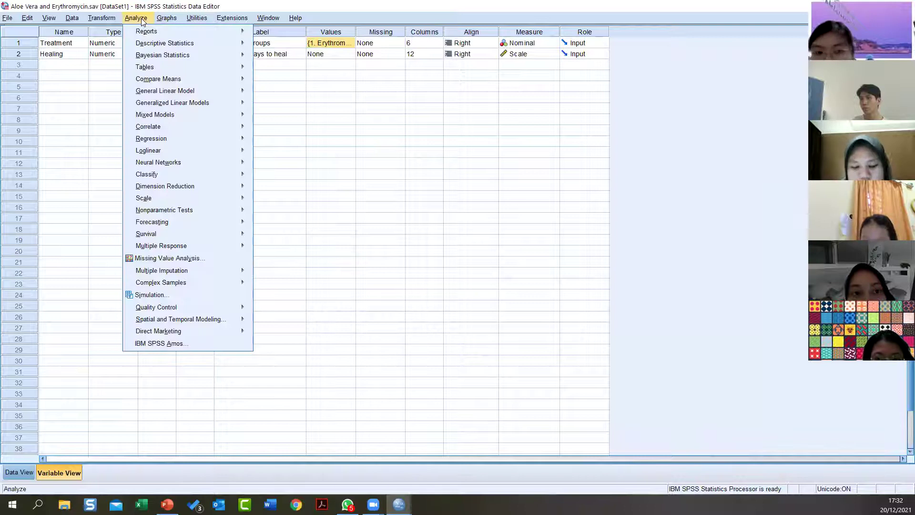
pyautogui.moveTo(151, 42)
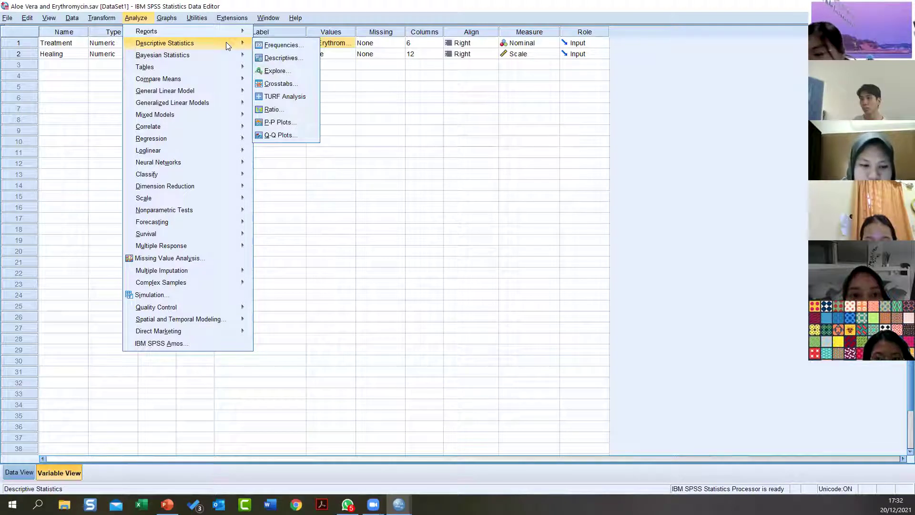
pyautogui.click(291, 70)
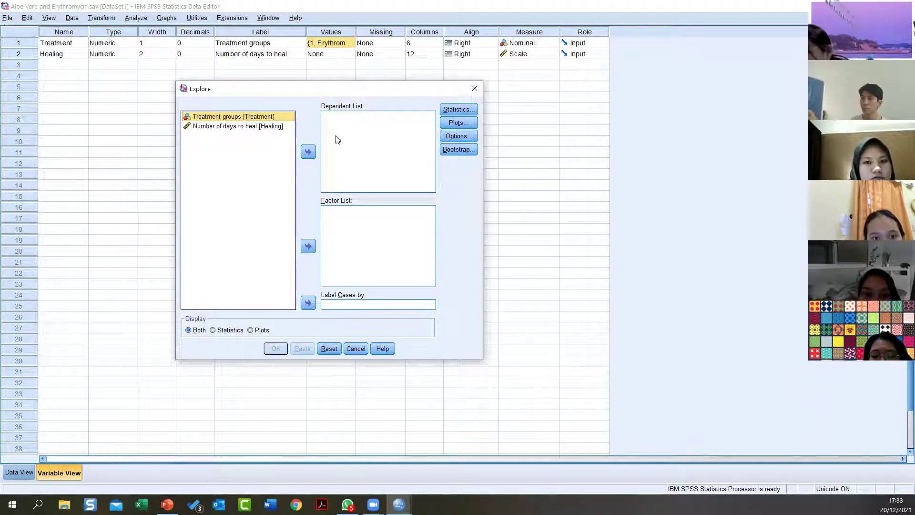
pyautogui.click(245, 127)
pyautogui.click(280, 118)
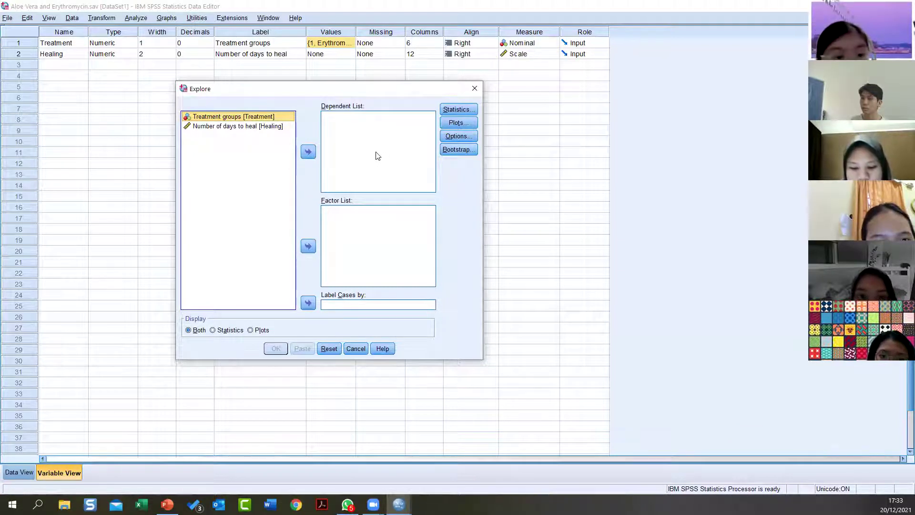
pyautogui.click(376, 137)
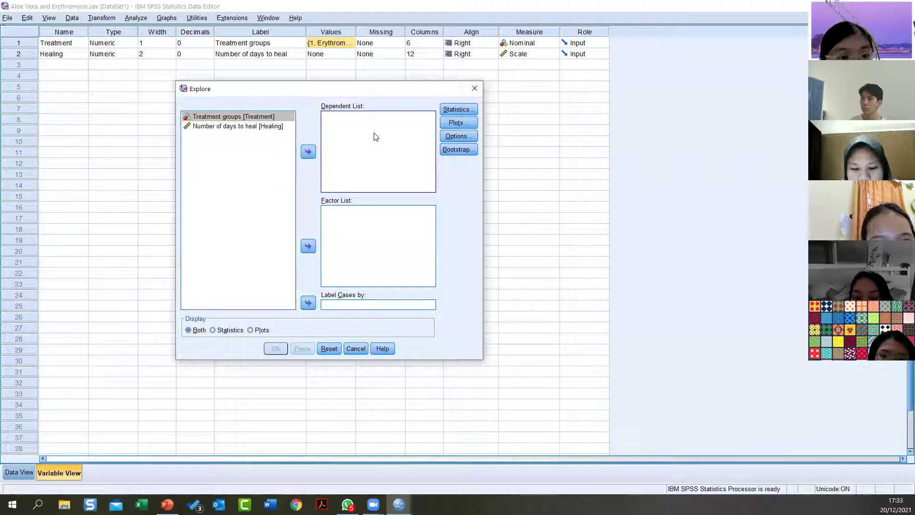
pyautogui.click(262, 126)
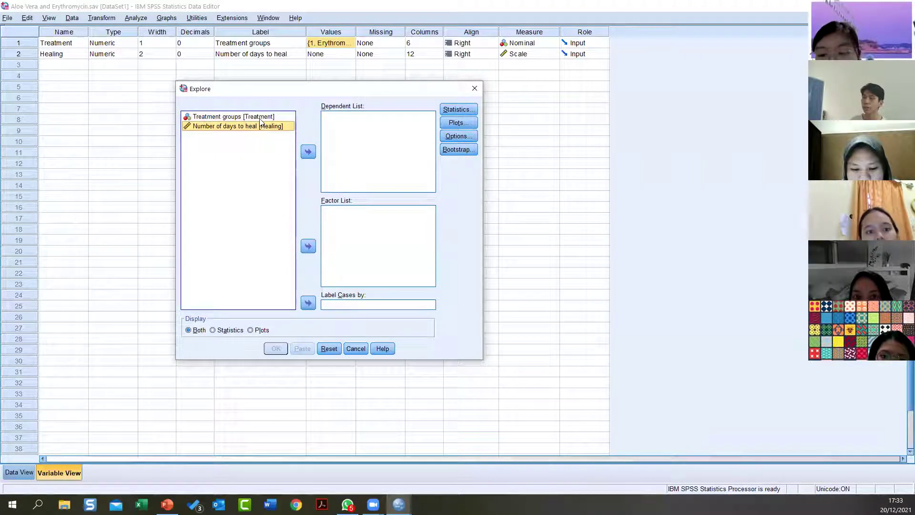
pyautogui.click(265, 117)
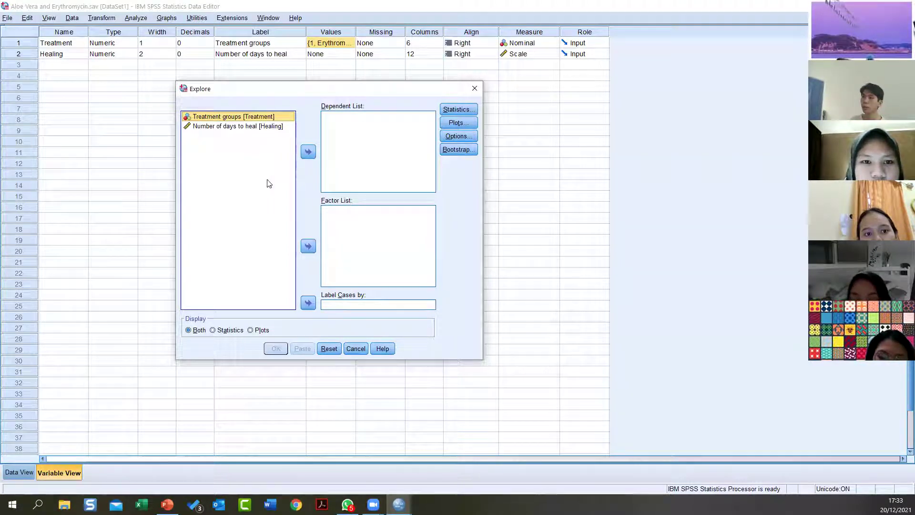
pyautogui.click(252, 126)
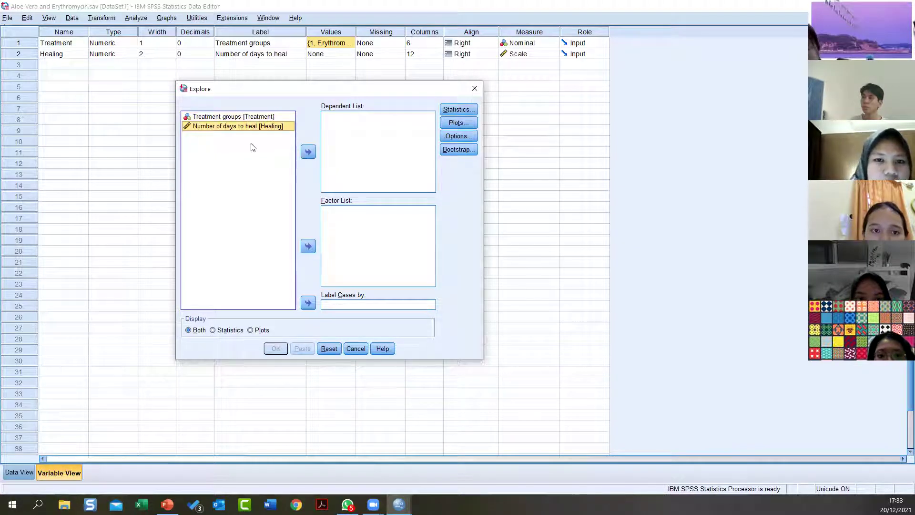
pyautogui.click(253, 116)
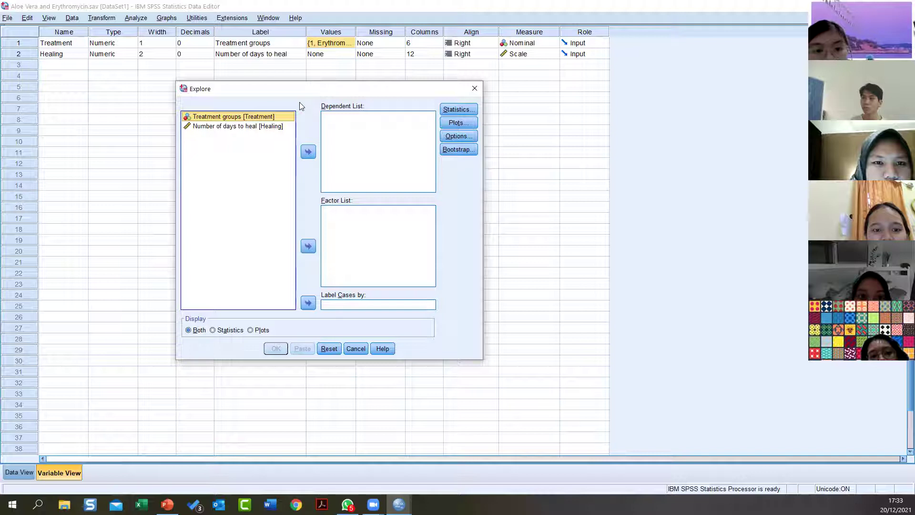
pyautogui.click(262, 126)
pyautogui.click(475, 89)
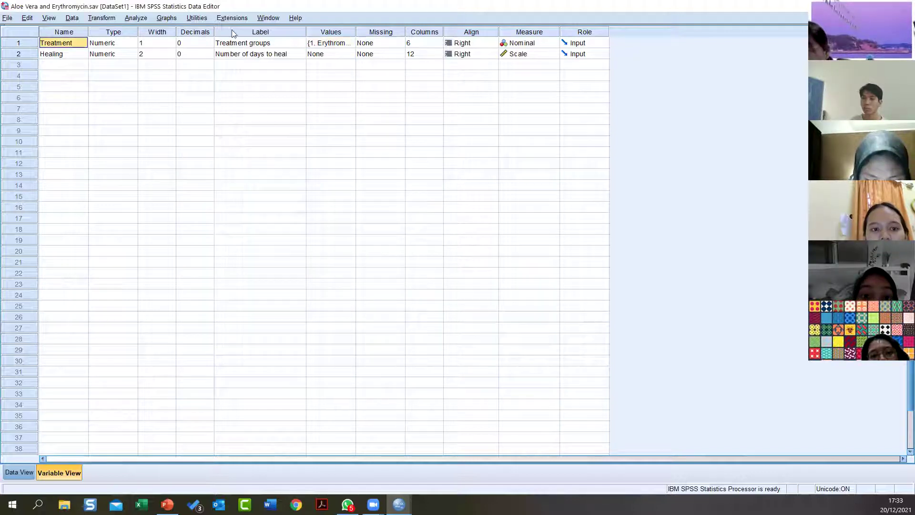
# Rename the Treatment variable to intervensi and the Healing variable to sembuh
pyautogui.write('in')
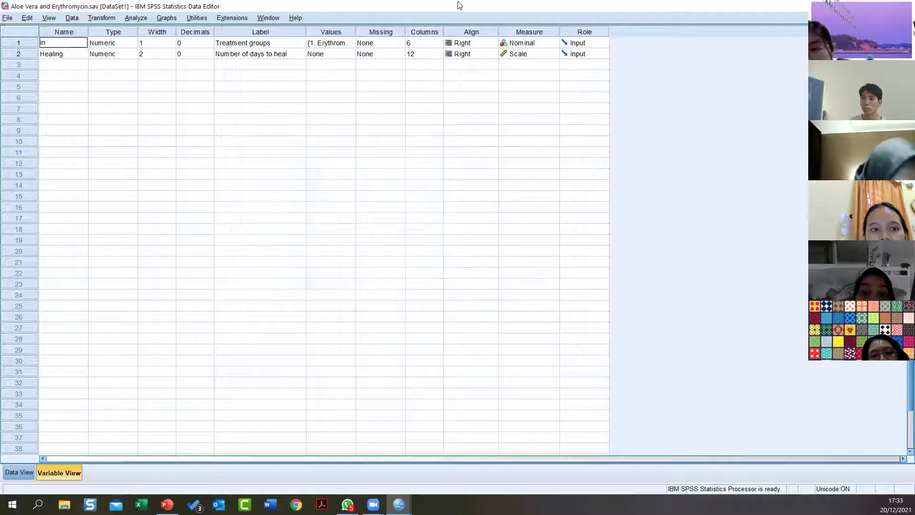
pyautogui.write('tervens')
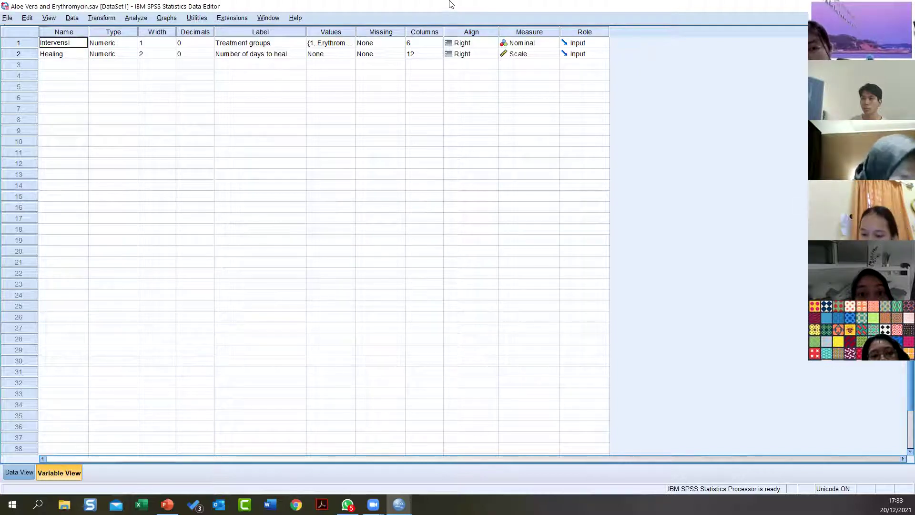
pyautogui.write('i')
pyautogui.press('Return')
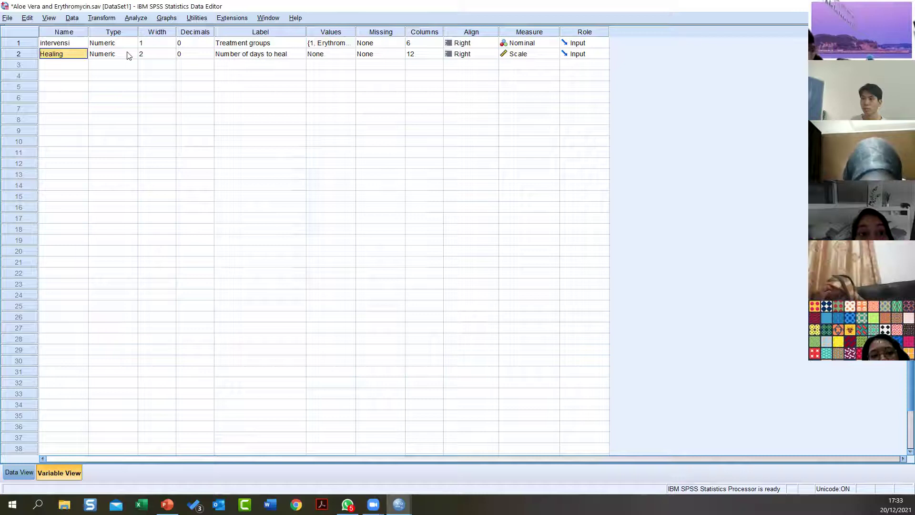
pyautogui.write('se')
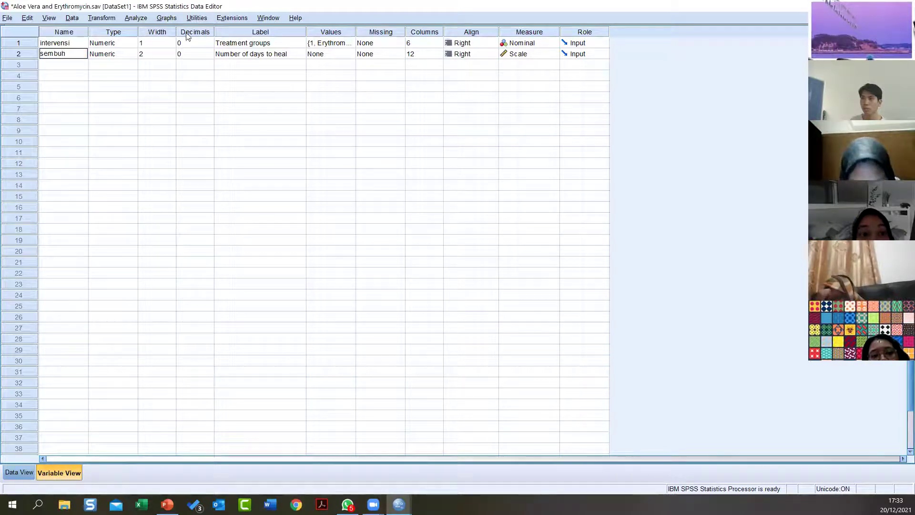
pyautogui.write('mbuh')
# Relabel intervensi as "Jenis intervensi" and sembuh as "Lama masa sembuh (Hari)"
pyautogui.click(258, 46)
pyautogui.write('Jen')
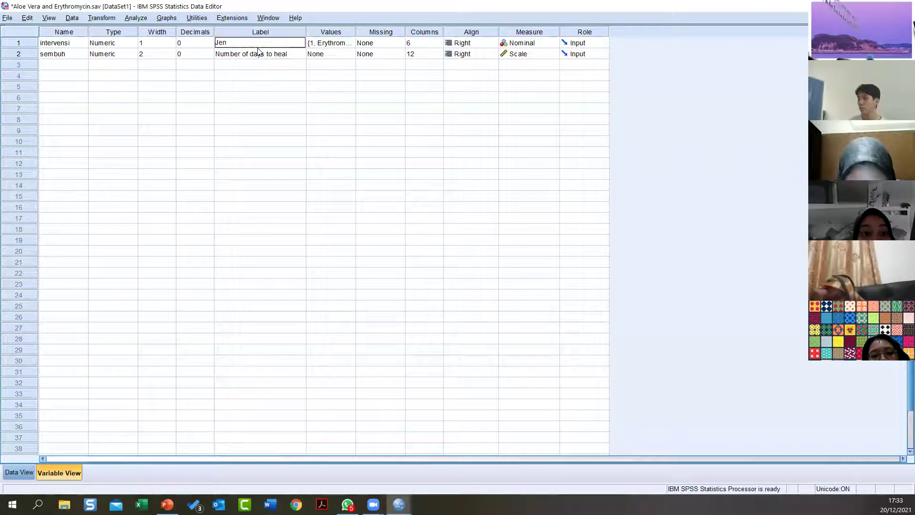
pyautogui.write('is intervensi')
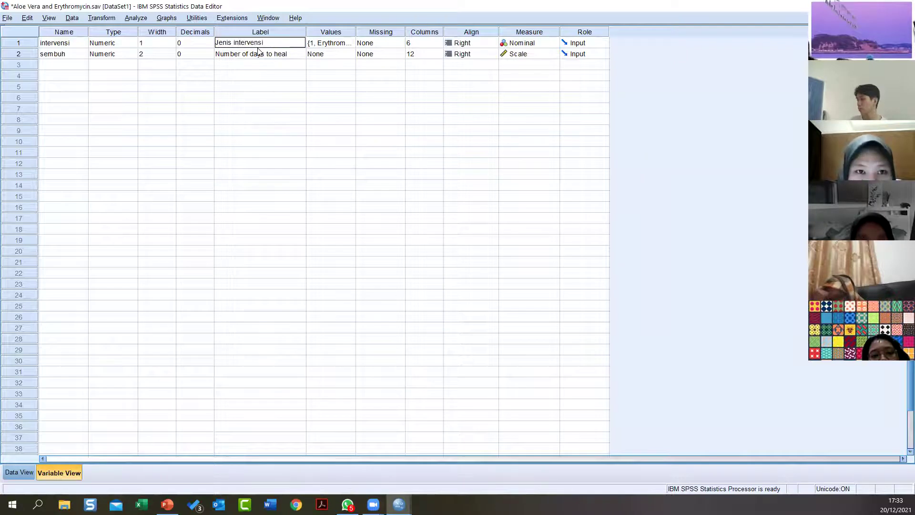
pyautogui.click(256, 56)
pyautogui.write('L')
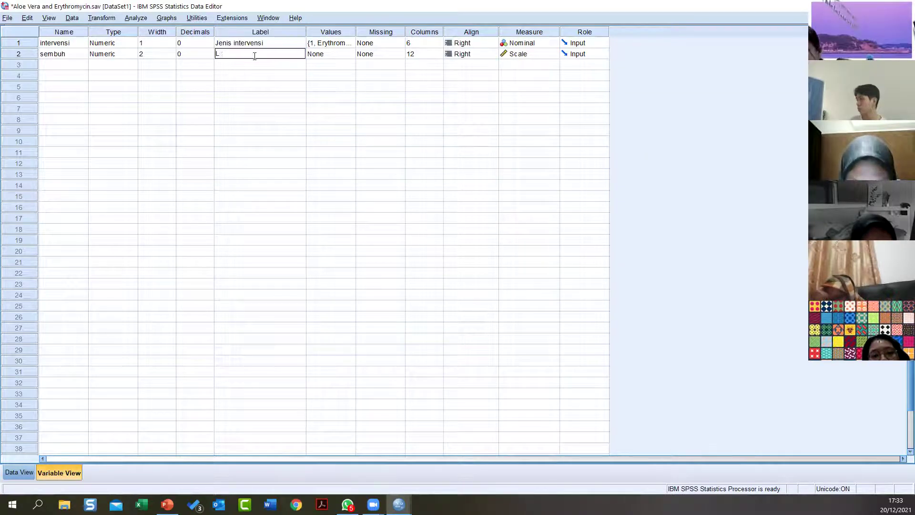
pyautogui.write('ama masa sembuh (Hari')
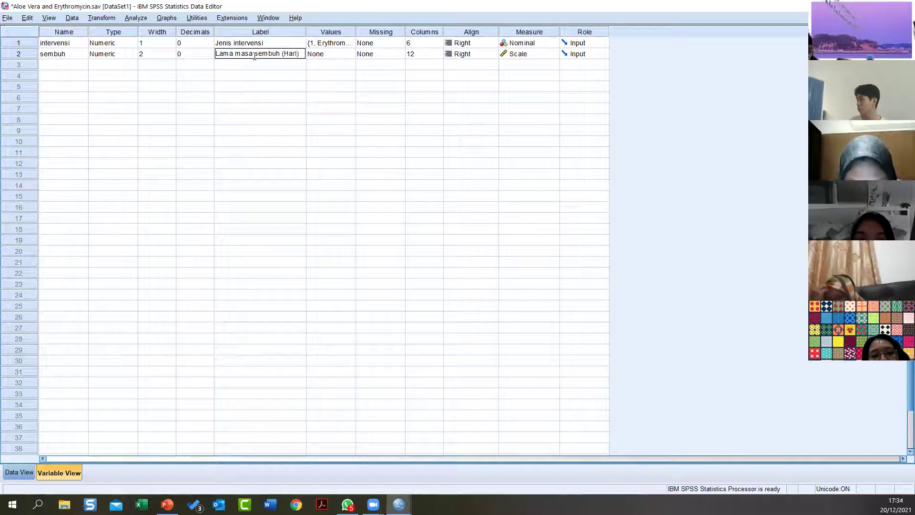
pyautogui.click(310, 121)
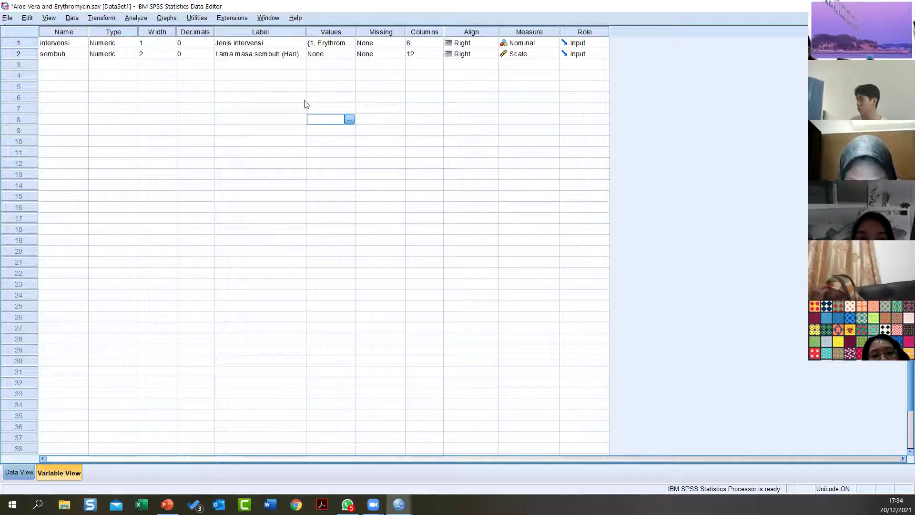
pyautogui.doubleClick(129, 10)
pyautogui.click(198, 22)
pyautogui.click(198, 21)
pyautogui.click(544, 9)
pyautogui.moveTo(399, 504)
pyautogui.click(456, 460)
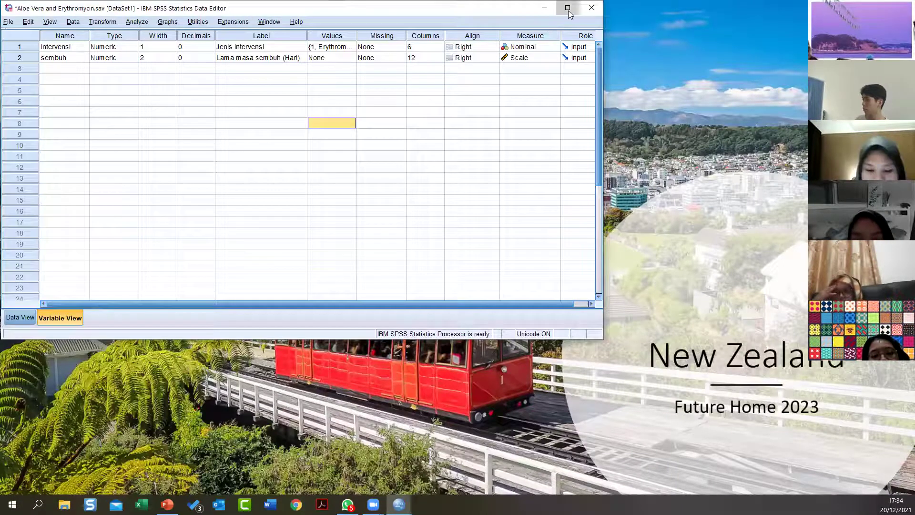
pyautogui.doubleClick(146, 6)
# Start the Explore descriptive analysis and select the Lama masa sembuh (Hari) variable
pyautogui.click(136, 18)
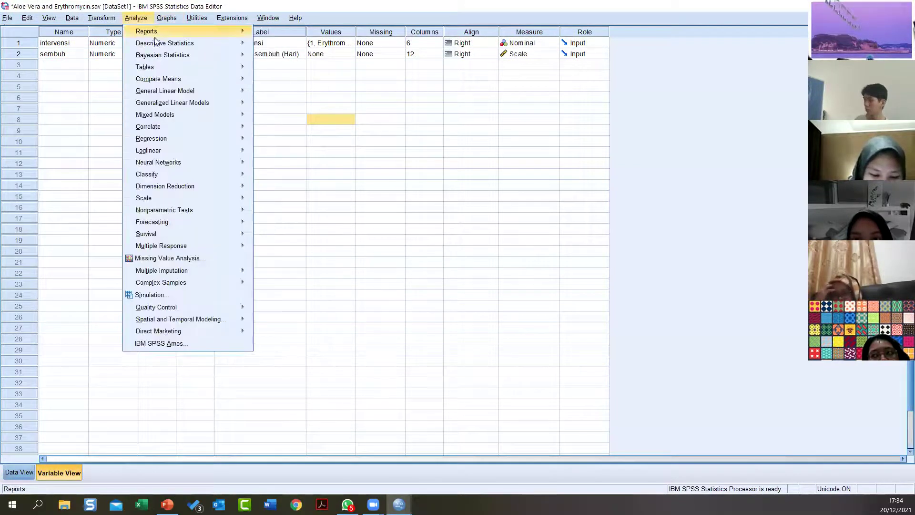
pyautogui.moveTo(161, 45)
pyautogui.click(289, 69)
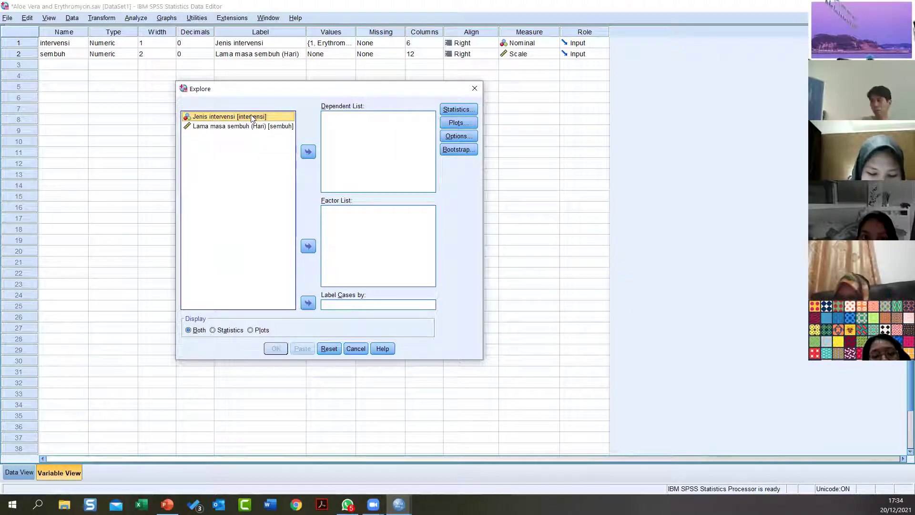
pyautogui.click(243, 126)
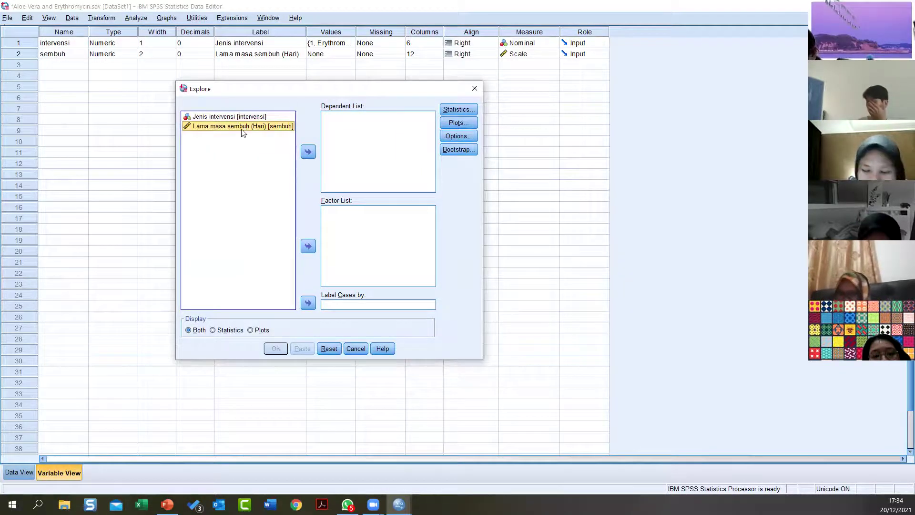
# Switch to the PowerPoint slides and look up the dependent and independent variables of the Contoh 1 example
pyautogui.click(167, 505)
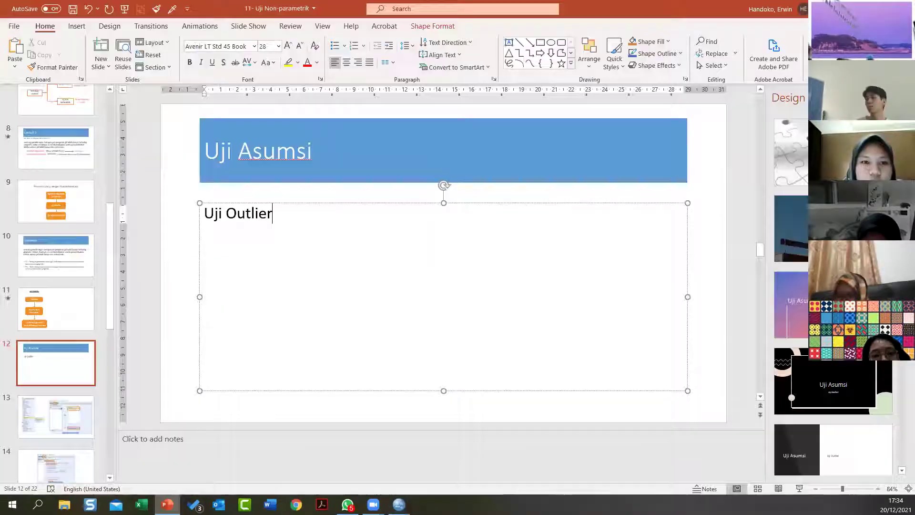
pyautogui.click(74, 258)
pyautogui.press('Up')
pyautogui.press('Up')
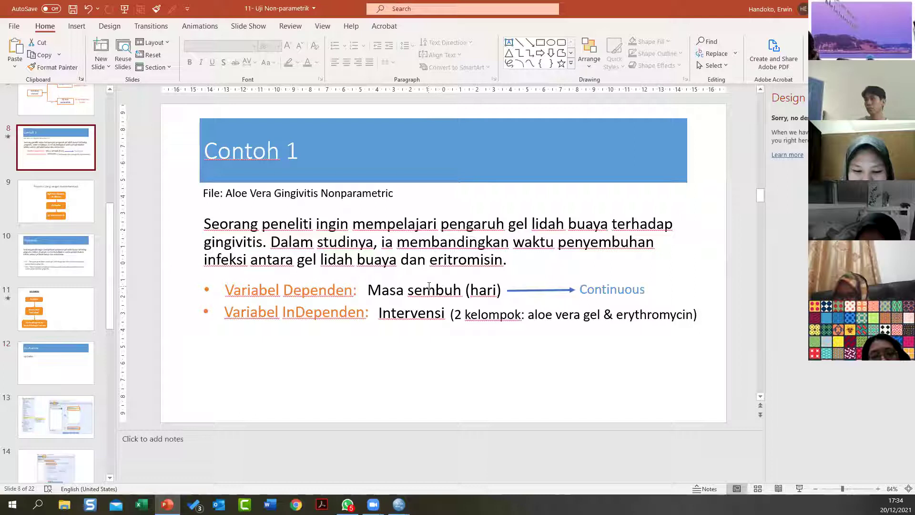
pyautogui.click(429, 286)
pyautogui.moveTo(399, 504)
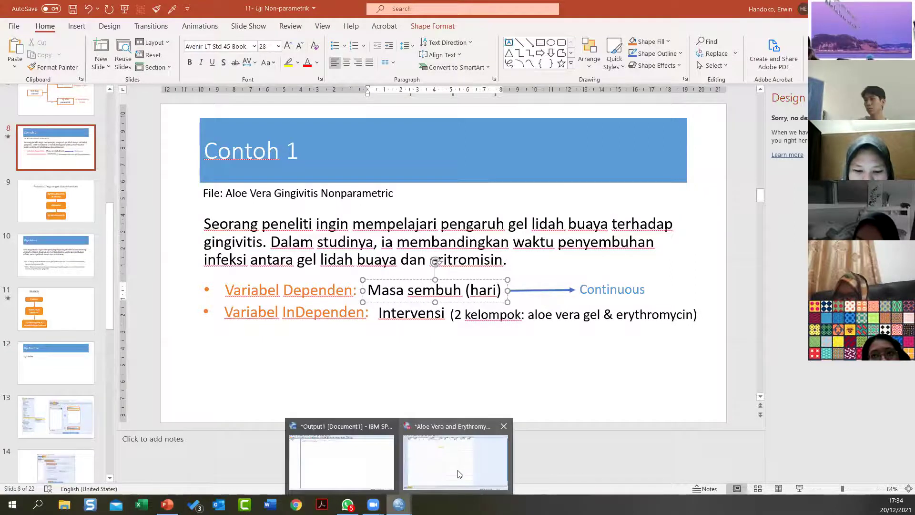
# Return to the SPSS dataset and assign Lama masa sembuh (Hari) as Explore's dependent variable and Jenis intervensi as its factor
pyautogui.click(458, 474)
pyautogui.click(309, 152)
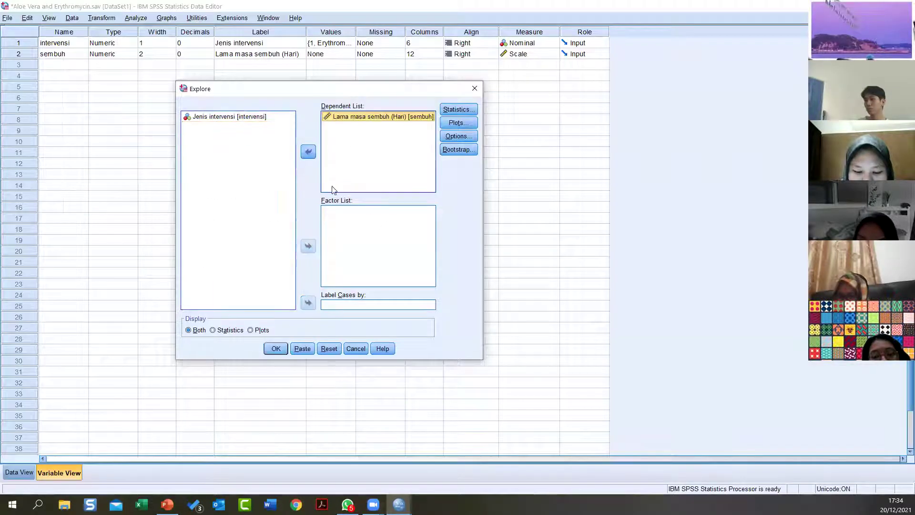
pyautogui.click(199, 117)
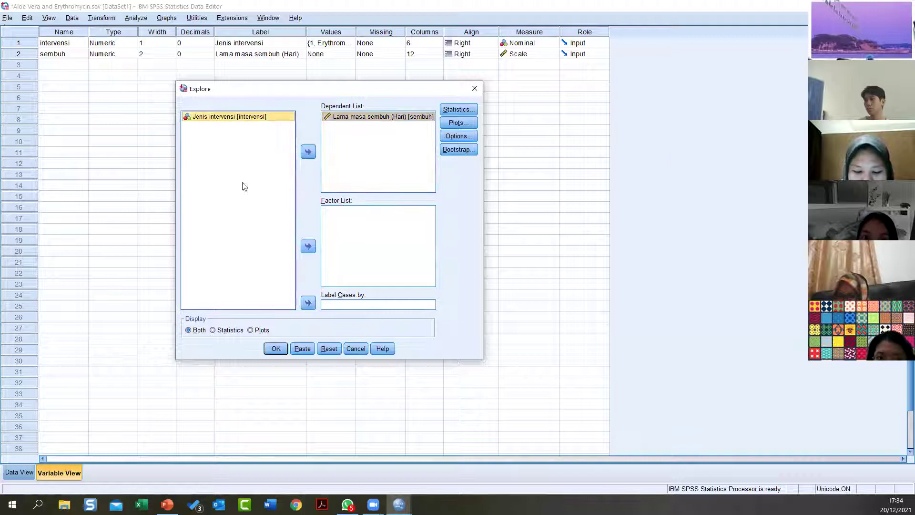
pyautogui.click(303, 246)
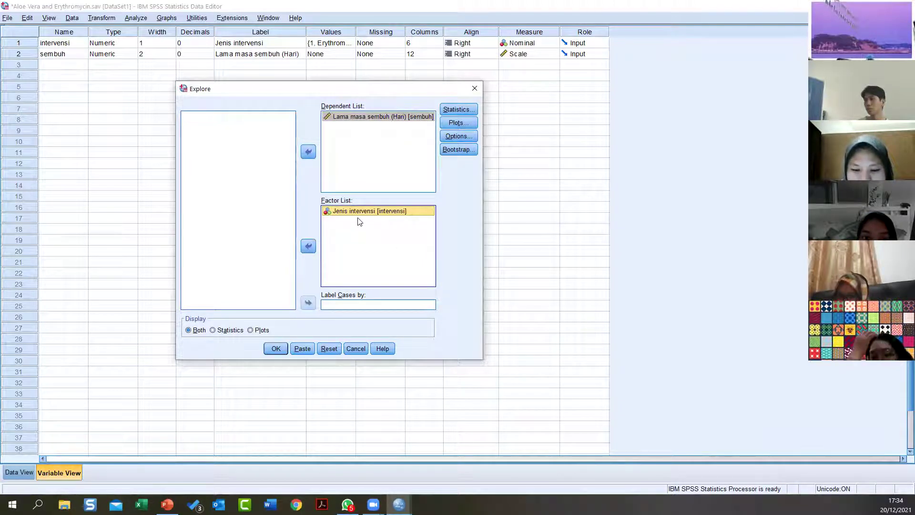
# Add outliers to the statistics of the Explore analysis, keeping descriptives with the 95% confidence interval
pyautogui.click(460, 110)
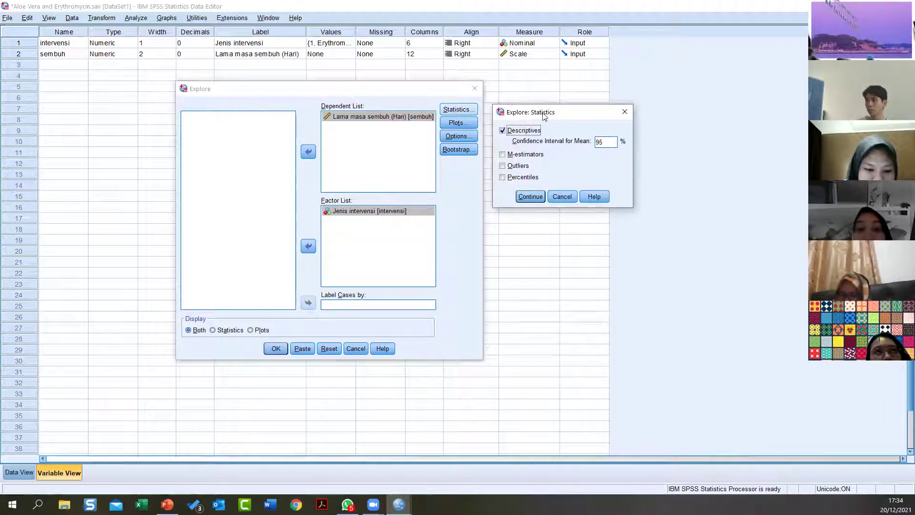
pyautogui.click(518, 165)
pyautogui.click(531, 197)
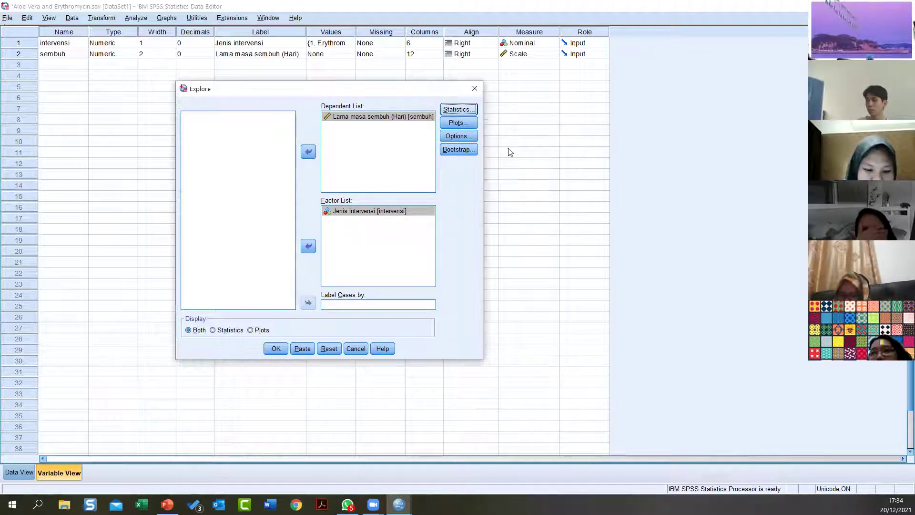
# Configure the Explore plots with normality plots with tests, no stem-and-leaf, and an untransformed Levene test
pyautogui.click(466, 122)
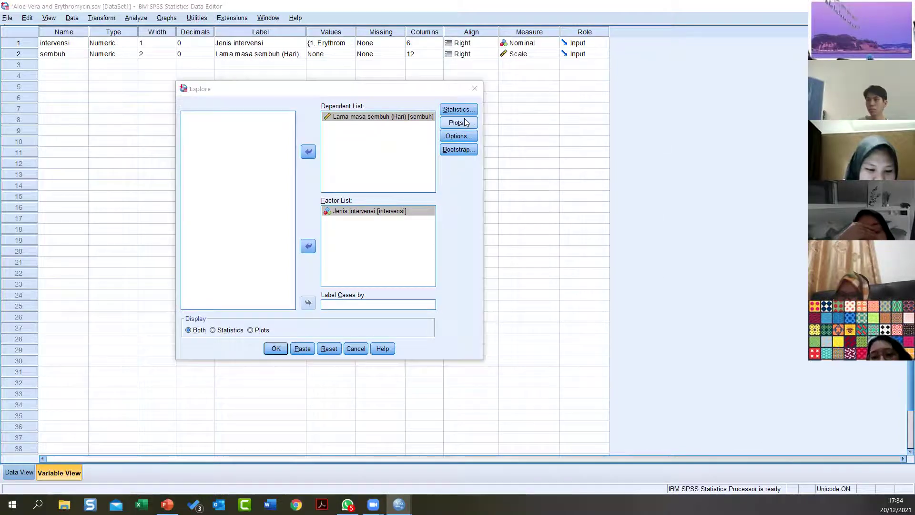
pyautogui.click(527, 193)
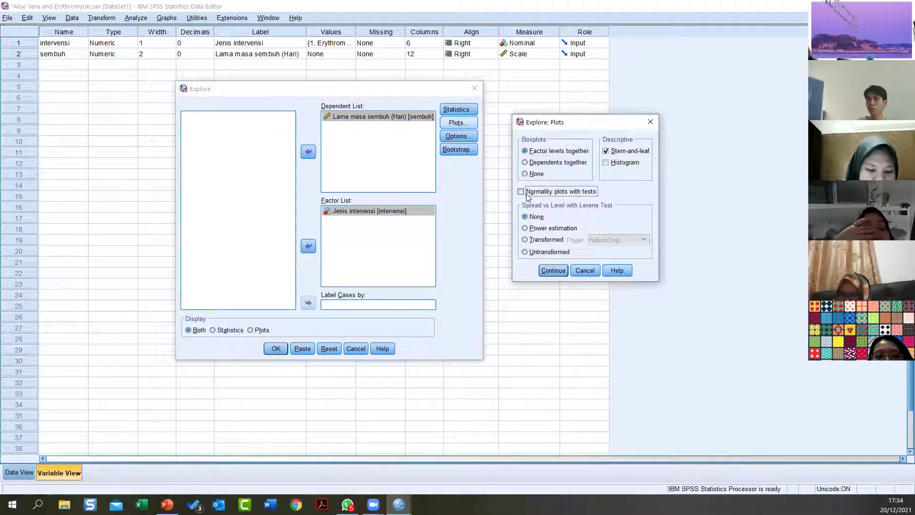
pyautogui.click(630, 152)
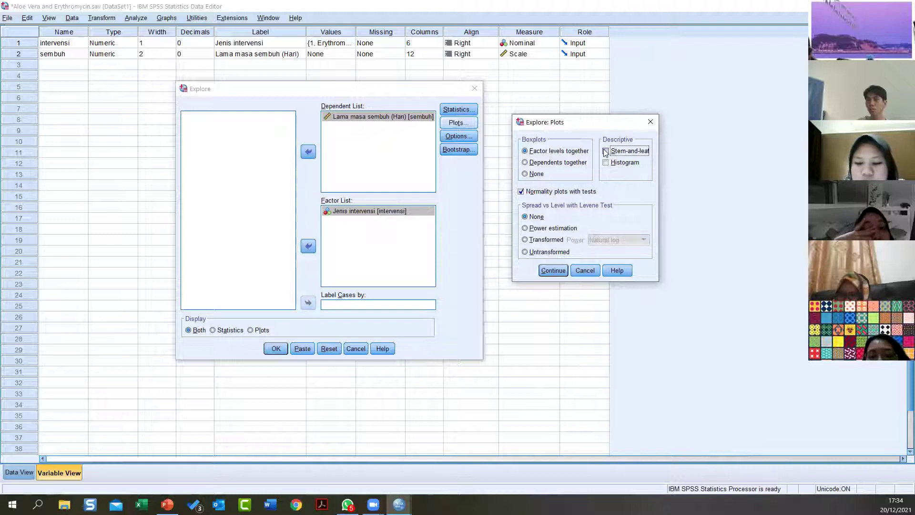
pyautogui.click(554, 252)
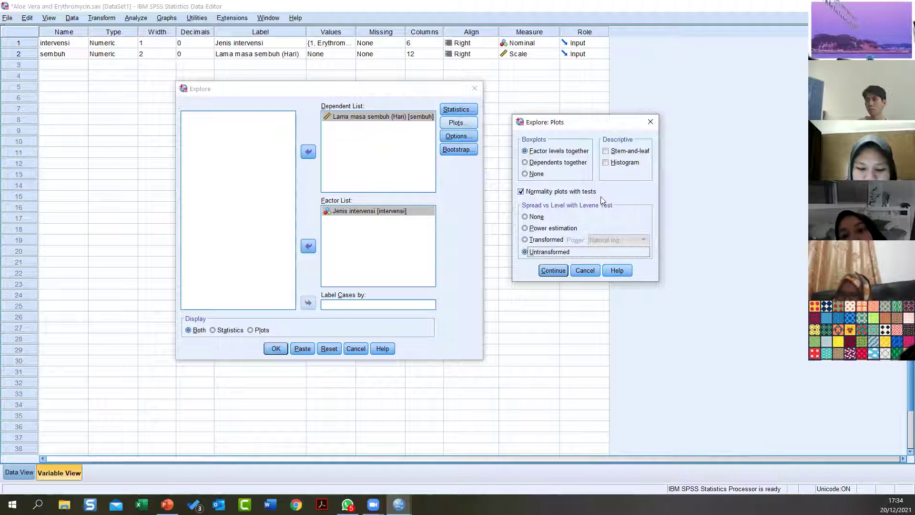
pyautogui.click(559, 274)
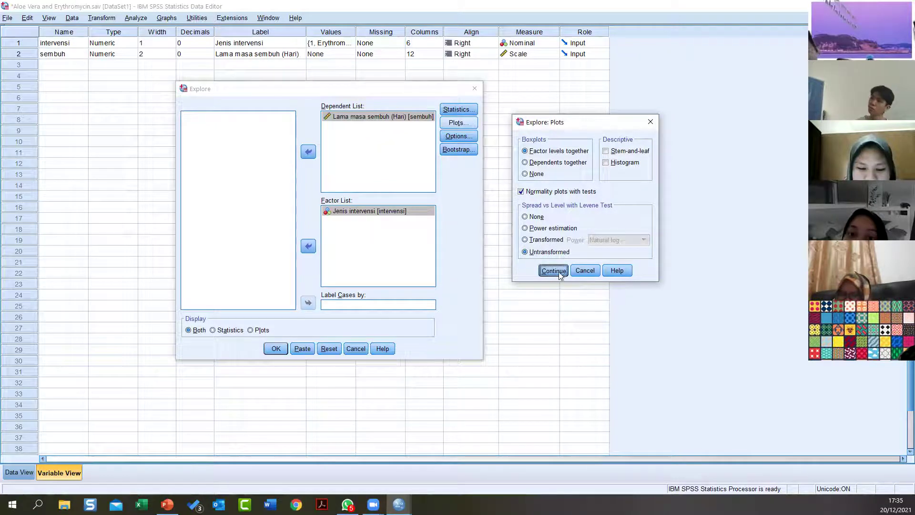
# Recheck the chosen Explore statistics and run the analysis
pyautogui.click(469, 112)
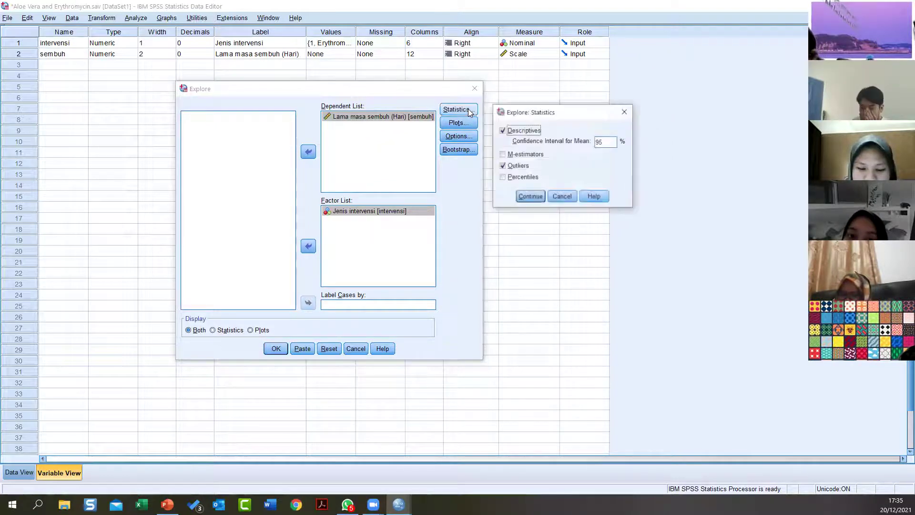
pyautogui.click(535, 197)
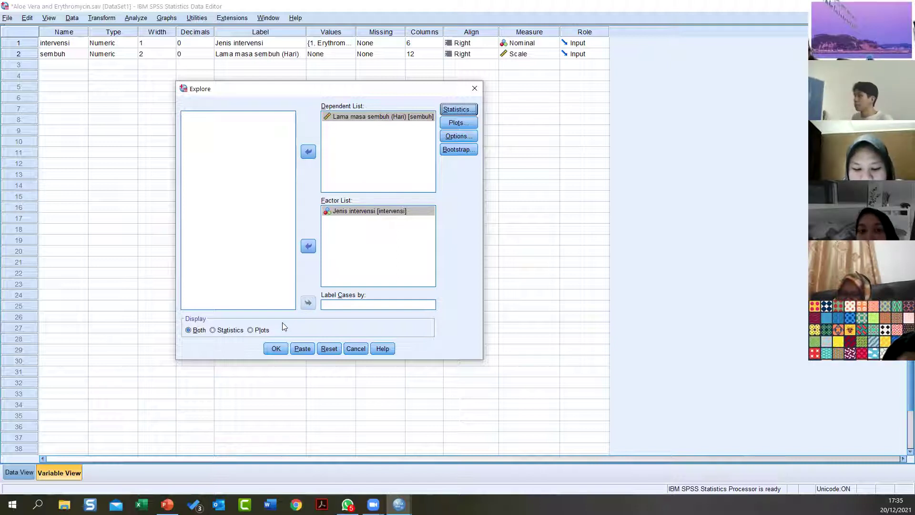
pyautogui.click(277, 349)
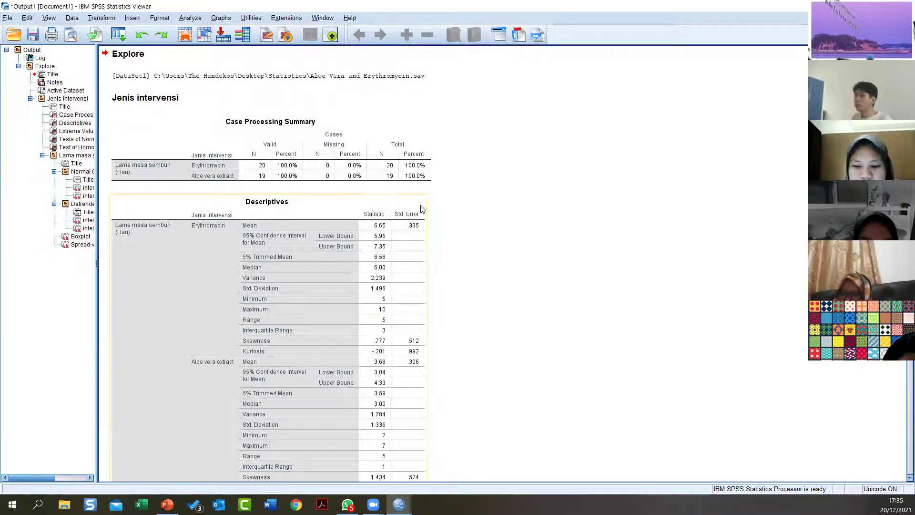
# Examine the case processing summary, descriptives and extreme values for both intervention groups in the output
pyautogui.click(386, 177)
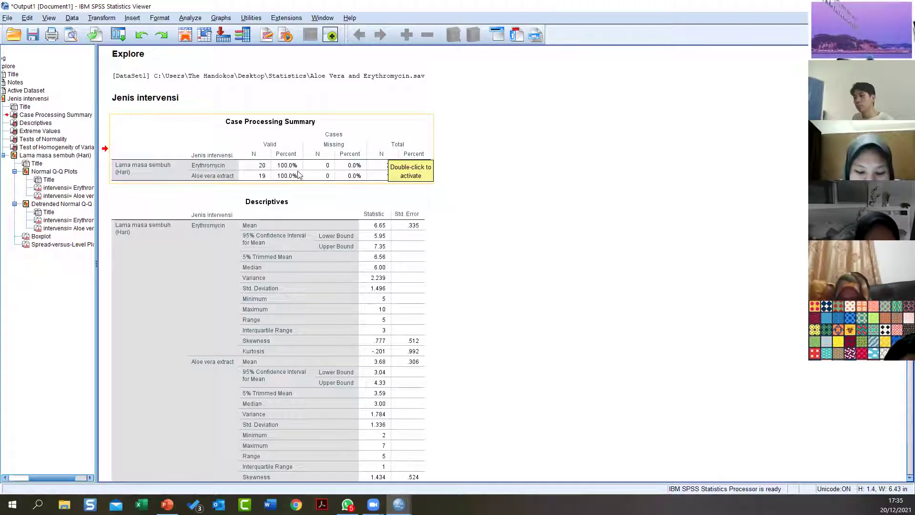
pyautogui.scroll(-3, 291, 208)
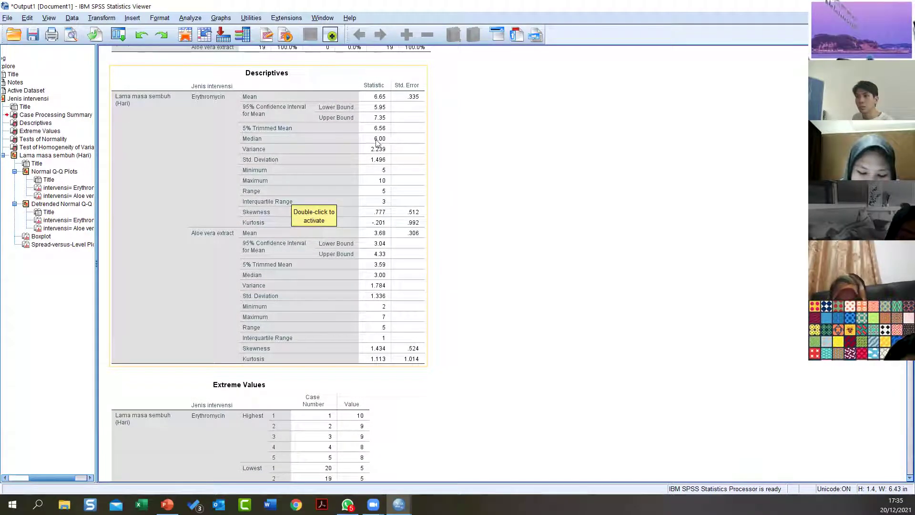
pyautogui.scroll(-2, 367, 176)
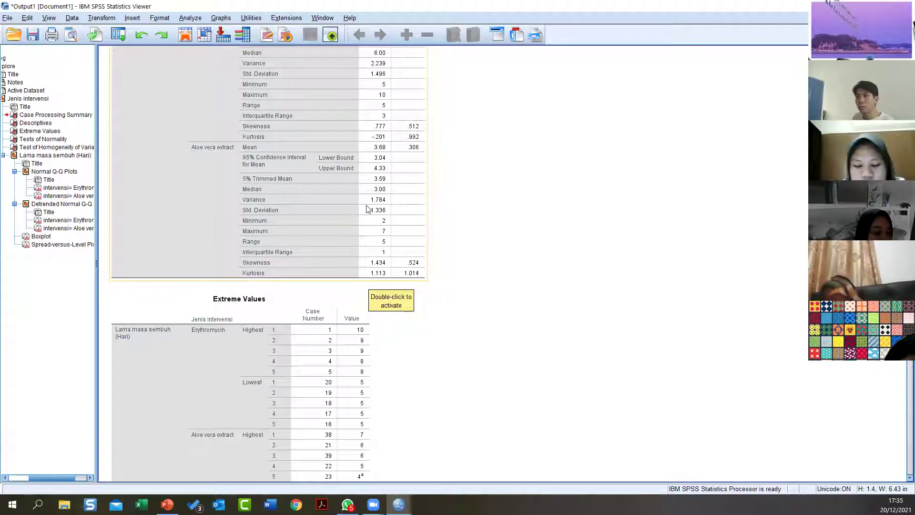
pyautogui.scroll(2, 368, 208)
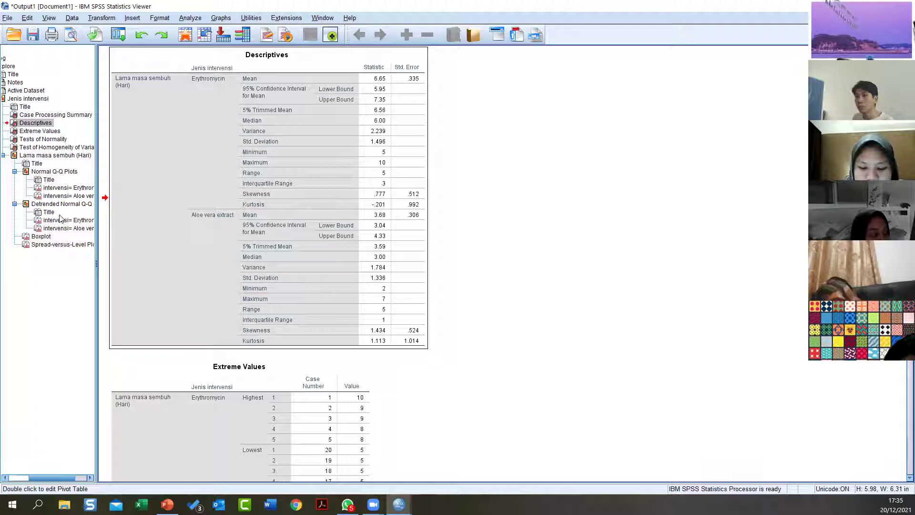
# Find the boxplot of healing days by intervention in the Explore output and examine its outliers, passing over the Normal Q-Q plots
pyautogui.click(43, 236)
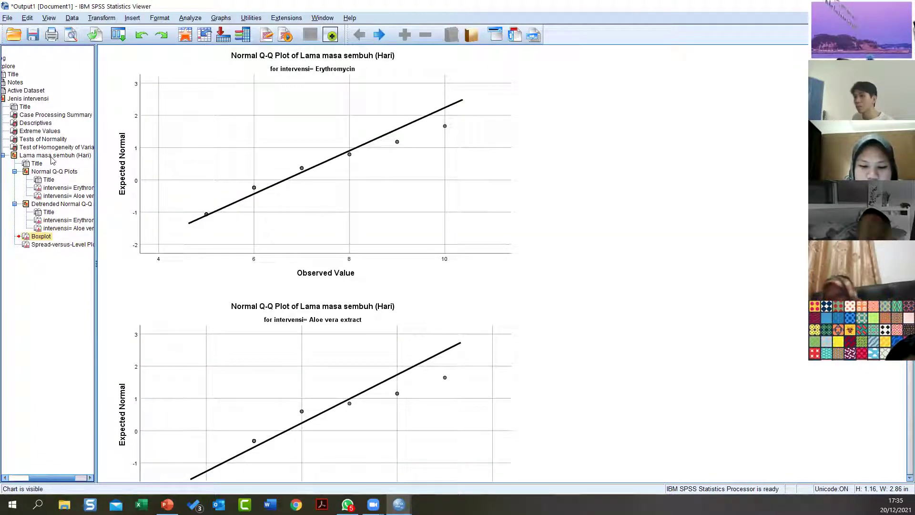
pyautogui.click(343, 172)
pyautogui.scroll(-3, 345, 173)
pyautogui.scroll(-10, 344, 173)
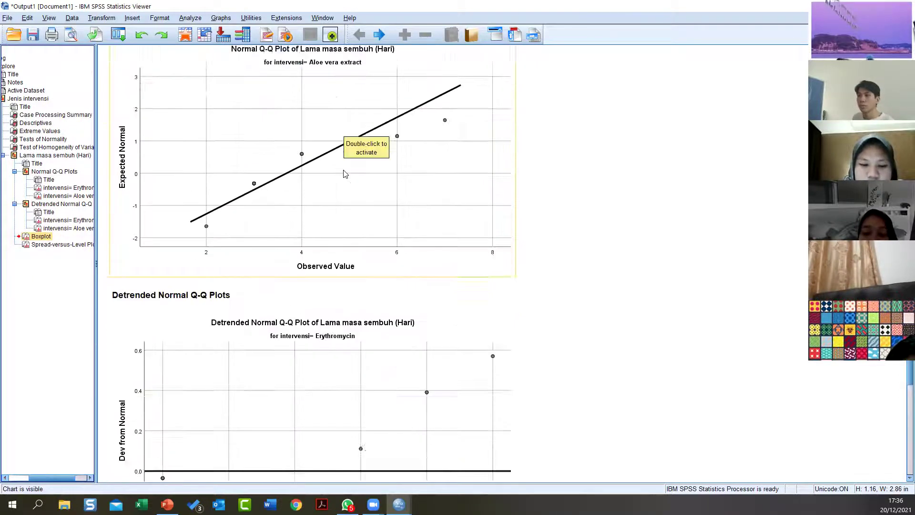
pyautogui.click(41, 236)
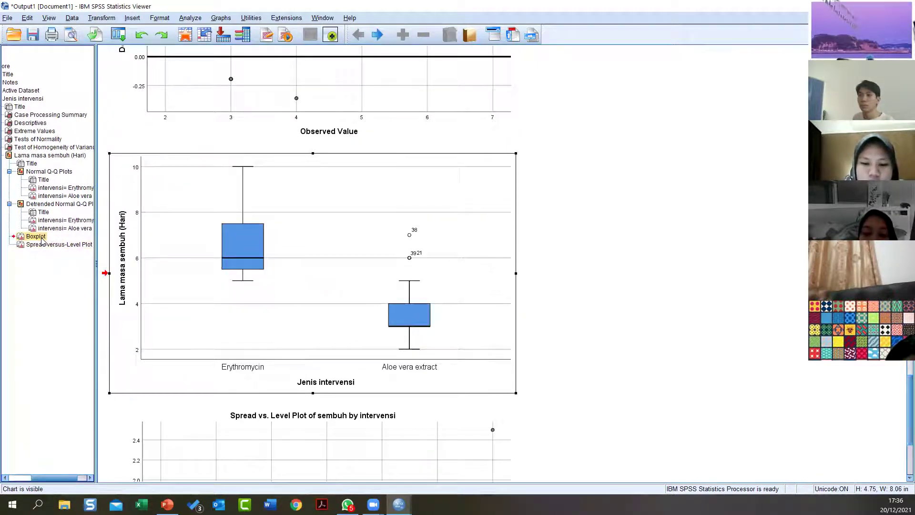
pyautogui.rightClick(441, 187)
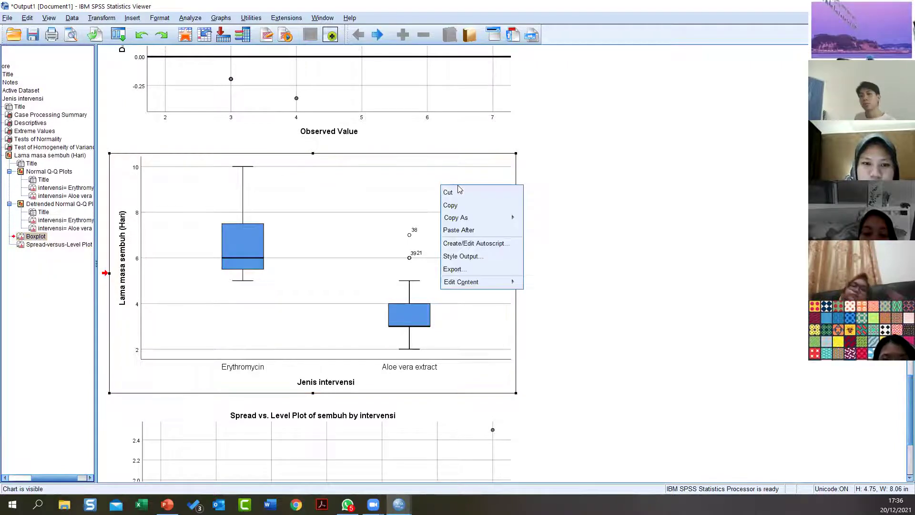
pyautogui.click(680, 198)
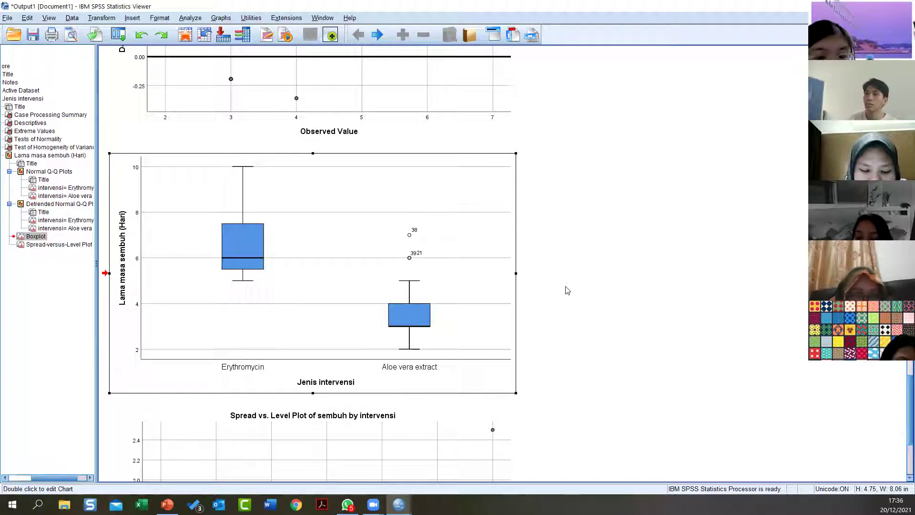
# Copy the boxplot of healing days by intervention as an image
pyautogui.rightClick(428, 280)
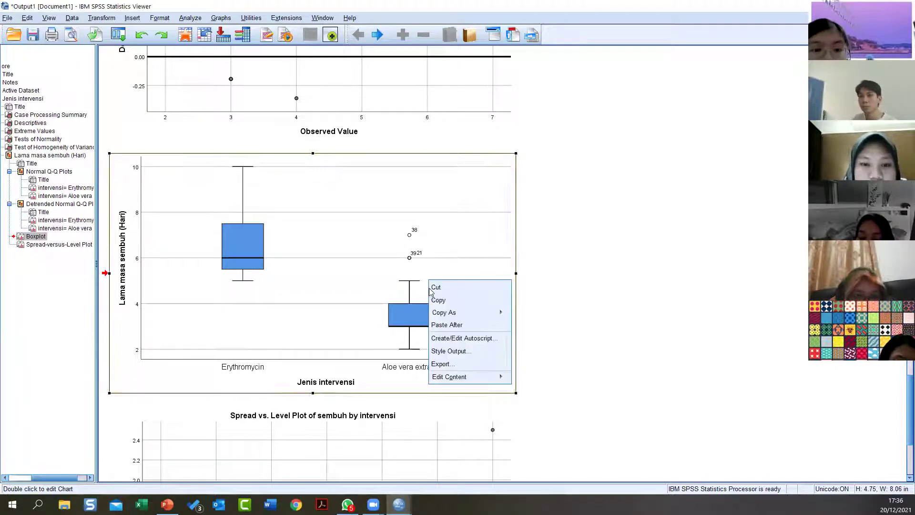
pyautogui.moveTo(484, 314)
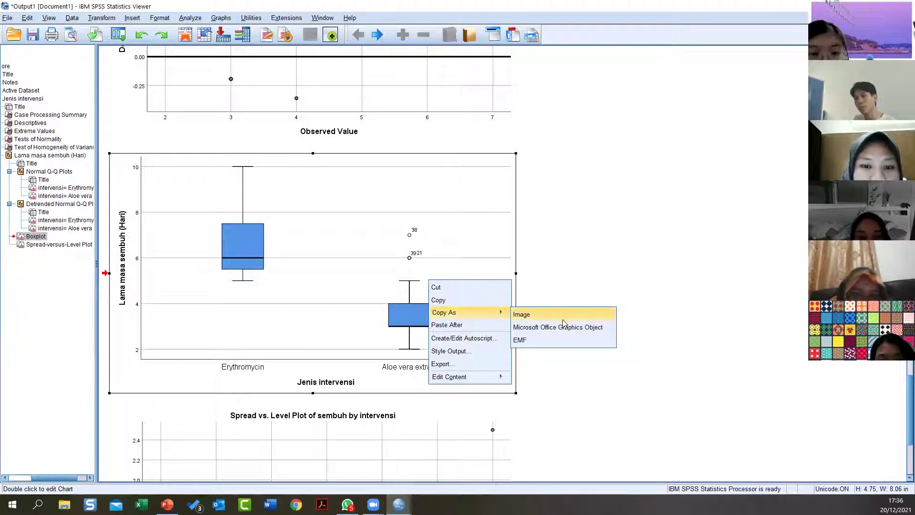
pyautogui.click(575, 314)
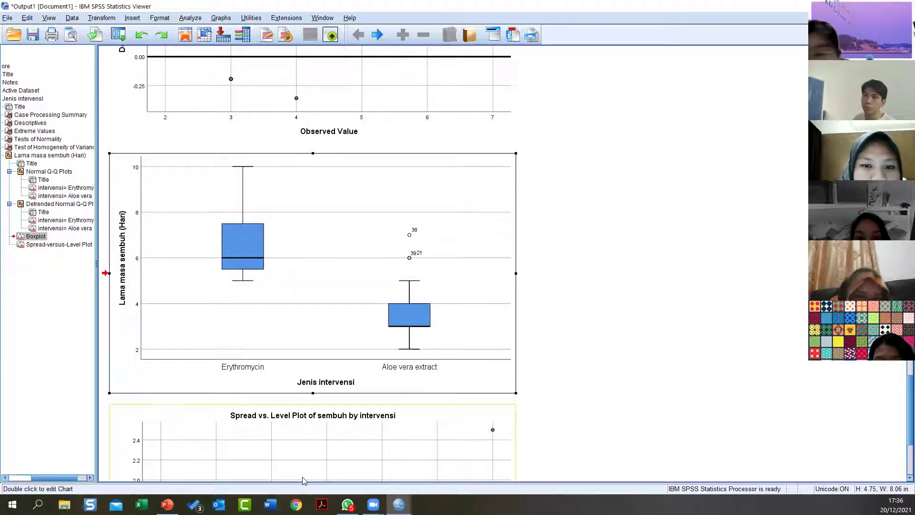
pyautogui.moveTo(168, 504)
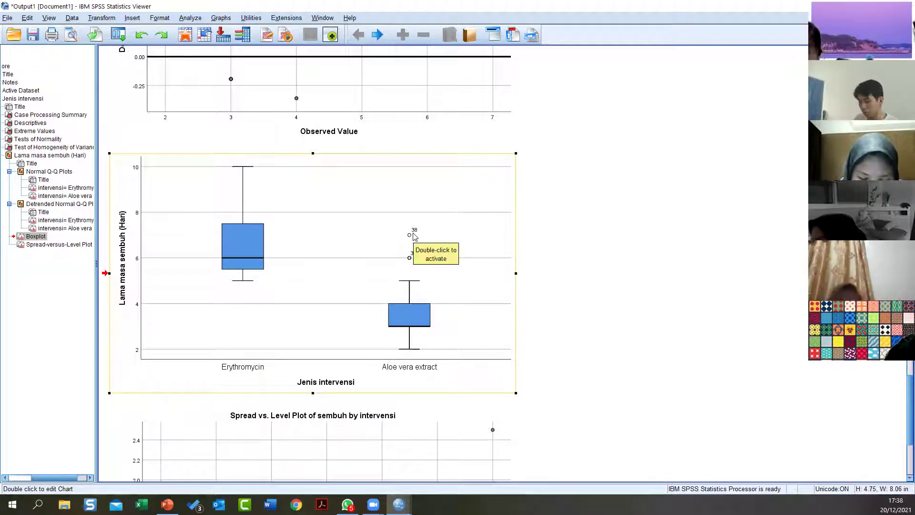
# Switch to the Aloe Vera and Erythromycin data values and look up the healing days of case 21
pyautogui.click(488, 258)
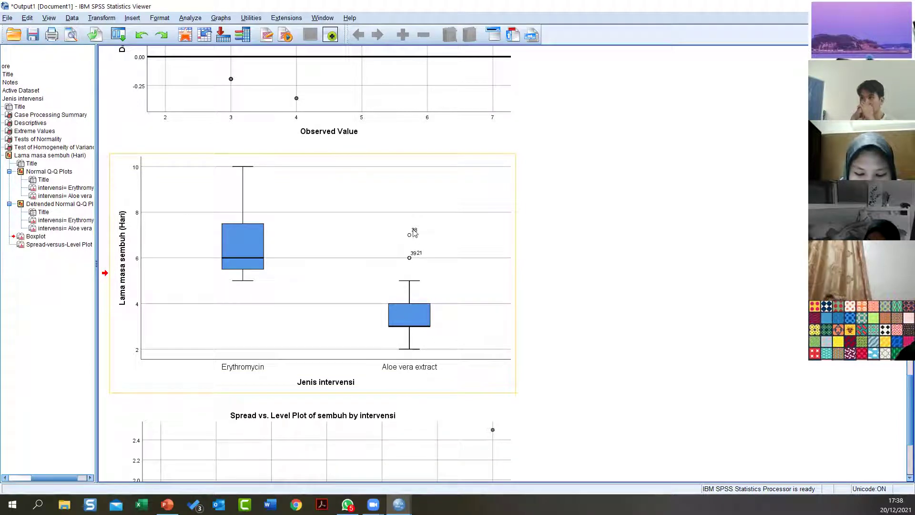
pyautogui.moveTo(399, 504)
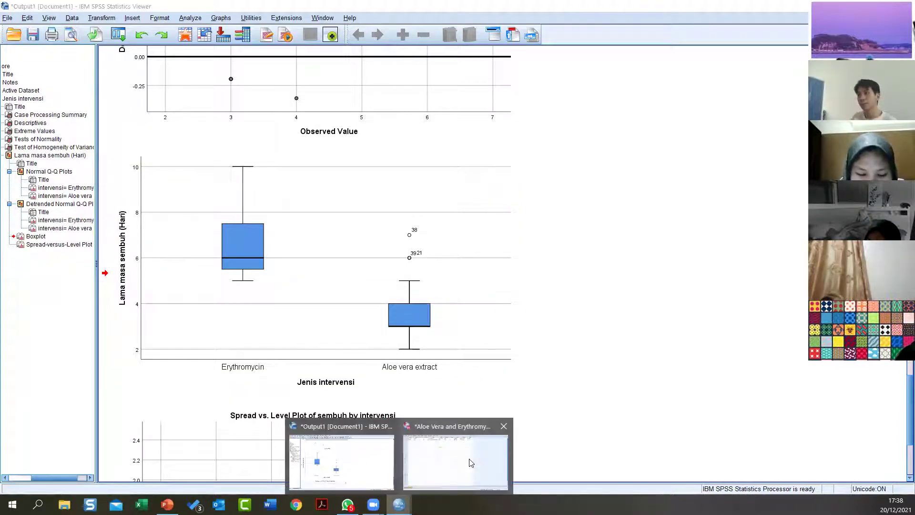
pyautogui.click(469, 461)
pyautogui.scroll(-1, 278, 167)
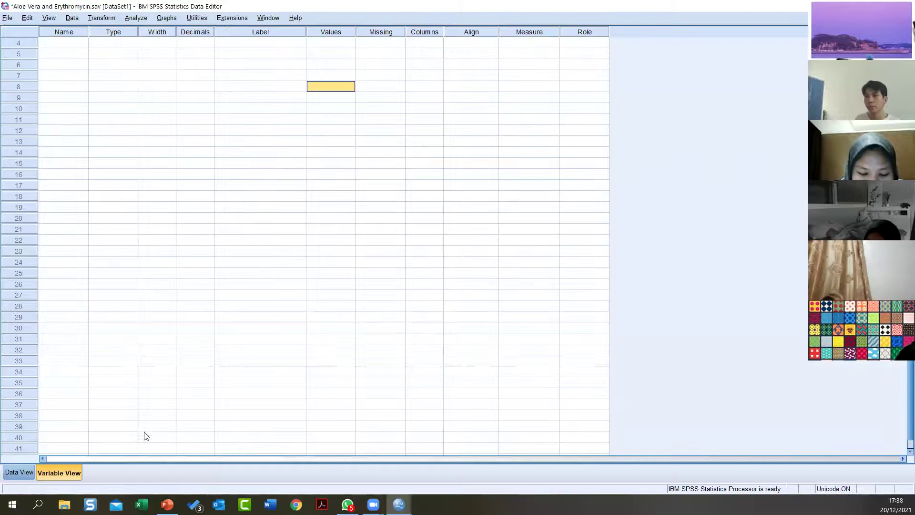
pyautogui.click(18, 472)
pyautogui.click(65, 122)
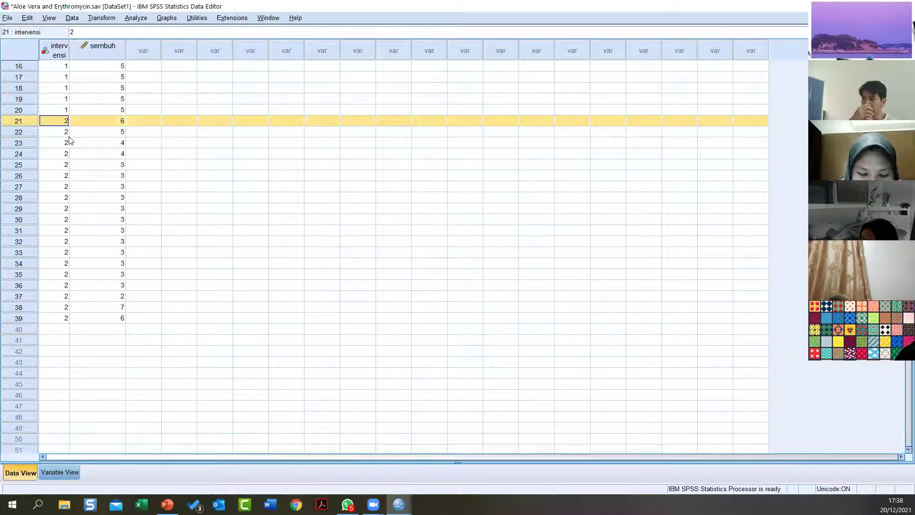
pyautogui.scroll(1, 129, 148)
pyautogui.click(118, 158)
pyautogui.scroll(2, 152, 153)
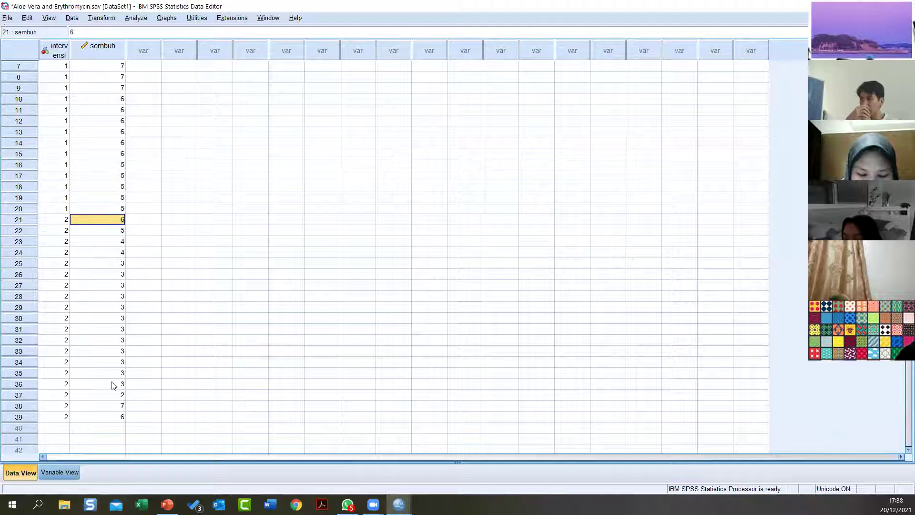
# Highlight the outlier cases 38, 39 and 21 together in the data
pyautogui.click(15, 406)
pyautogui.keyDown('shift'); pyautogui.click(17, 419); pyautogui.keyUp('shift')
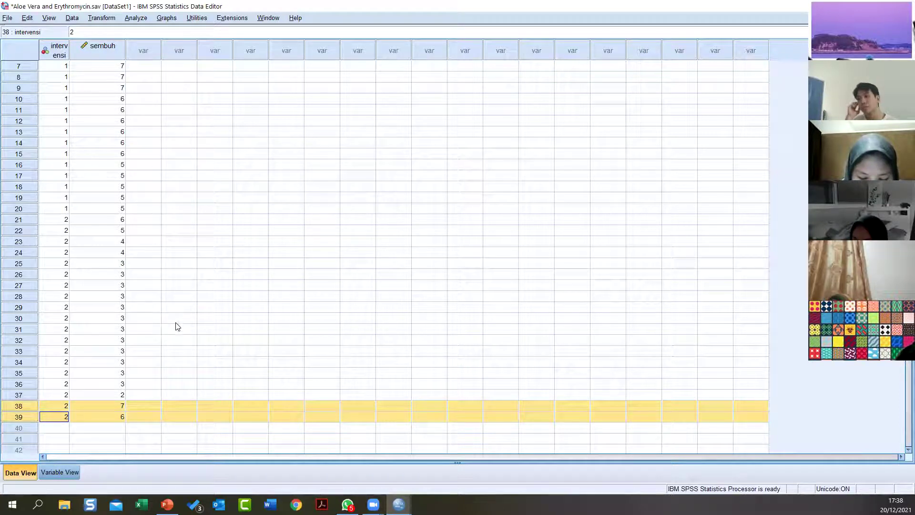
pyautogui.keyDown('ctrl'); pyautogui.click(11, 220); pyautogui.keyUp('ctrl')
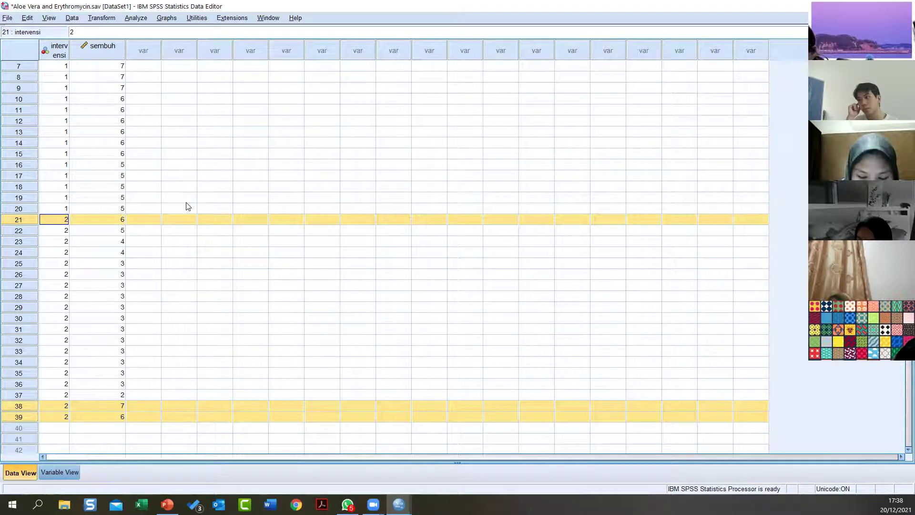
pyautogui.scroll(2, 185, 205)
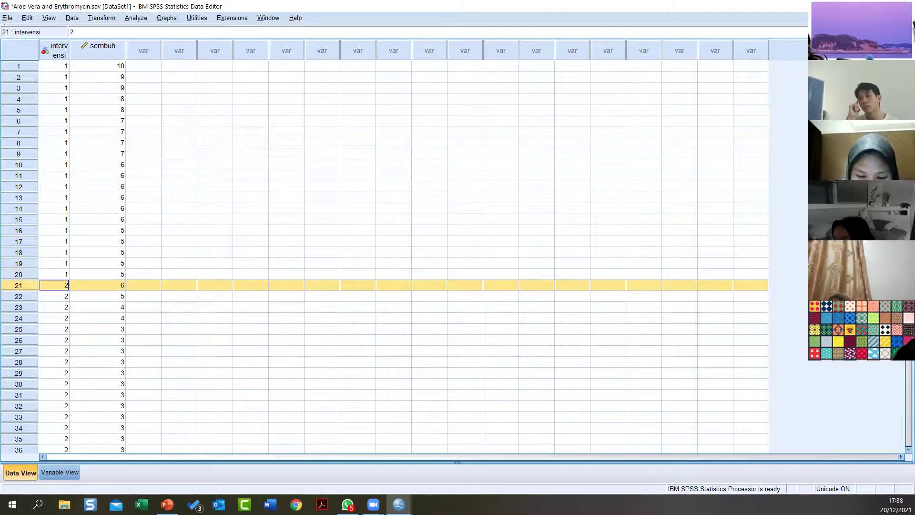
# Return to the output, copy the boxplot again as an image, and switch to the PowerPoint presentation
pyautogui.hotkey('alt', 'Tab')
pyautogui.rightClick(391, 273)
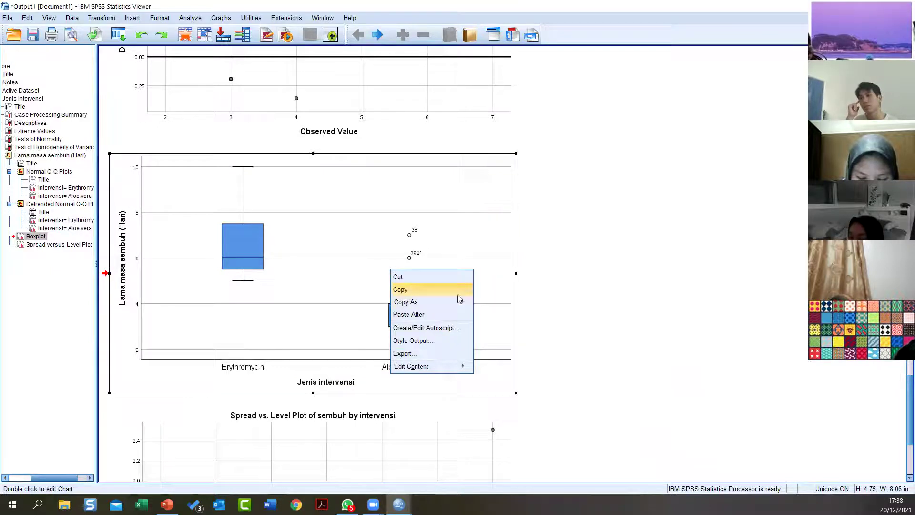
pyautogui.click(484, 304)
pyautogui.click(167, 504)
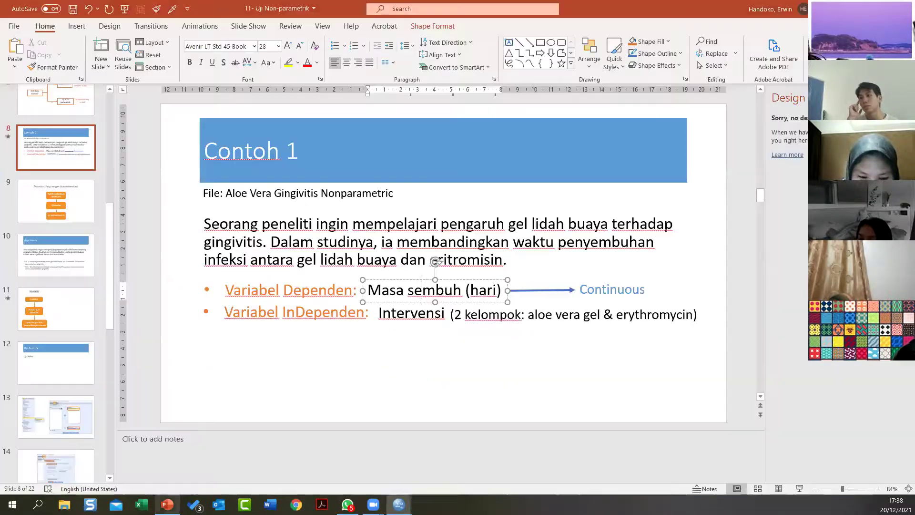
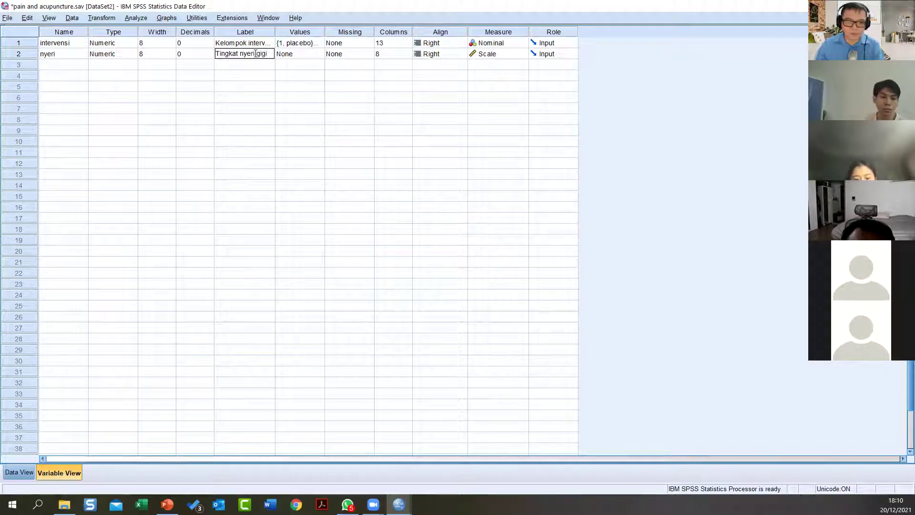
# Confirm the label Tingkat nyeri gigi for nyeri and widen the Label column to fit the full variable labels
pyautogui.press('Return')
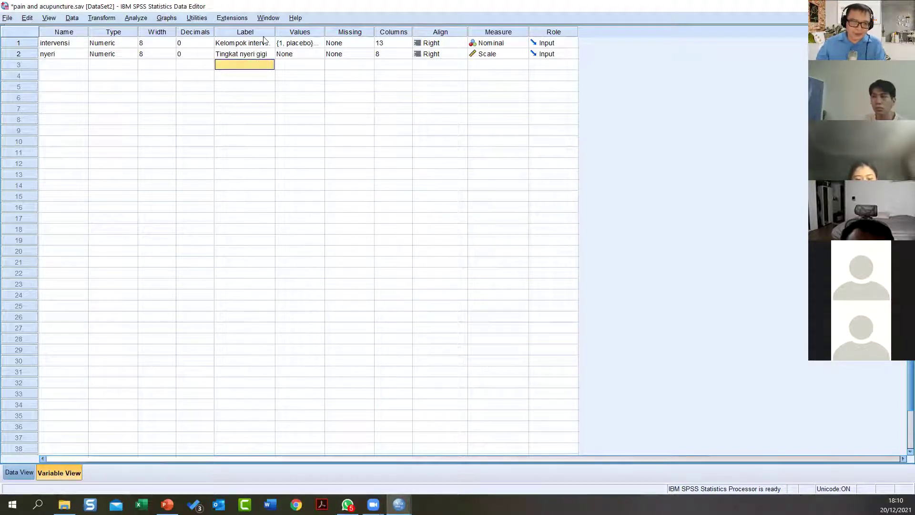
pyautogui.click(266, 33)
pyautogui.moveTo(286, 30)
pyautogui.mouseDown()
pyautogui.moveTo(323, 33)
pyautogui.moveTo(297, 37)
pyautogui.mouseUp()
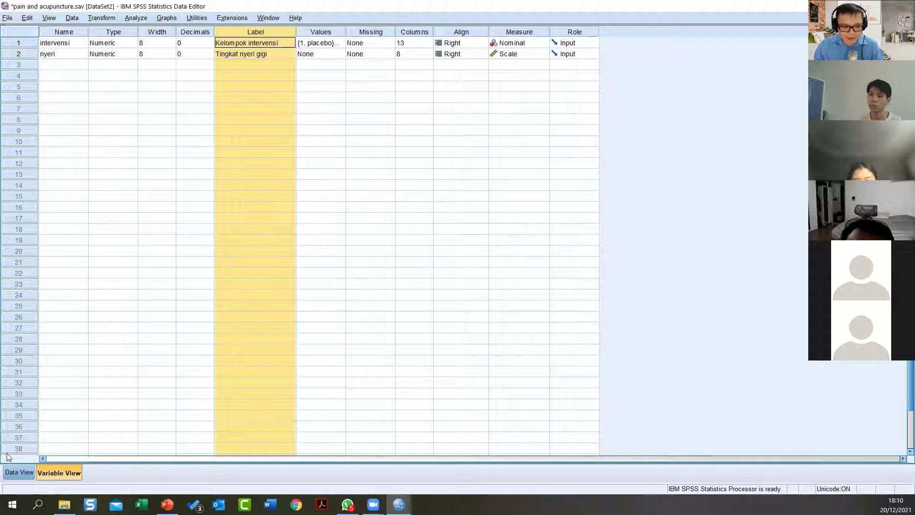
# Examine the intervensi and nyeri values in the pain and acupuncture data
pyautogui.click(11, 471)
pyautogui.click(91, 45)
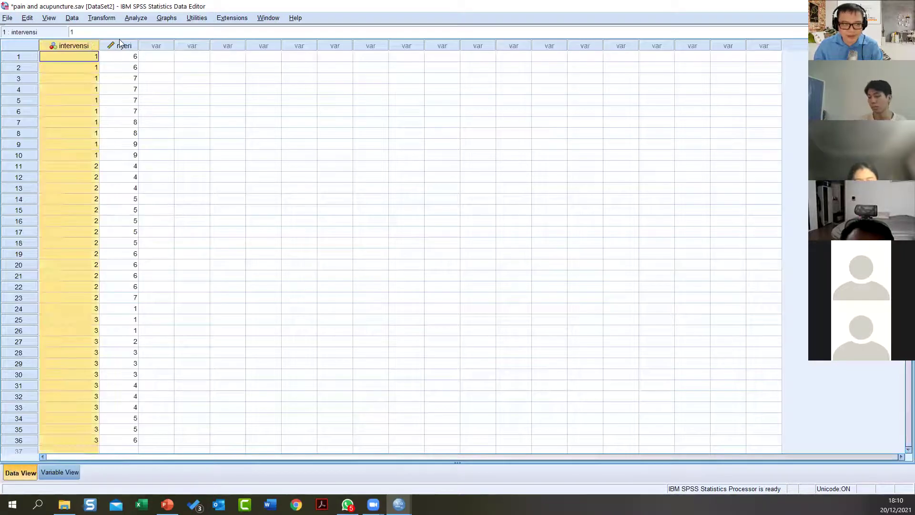
pyautogui.click(130, 46)
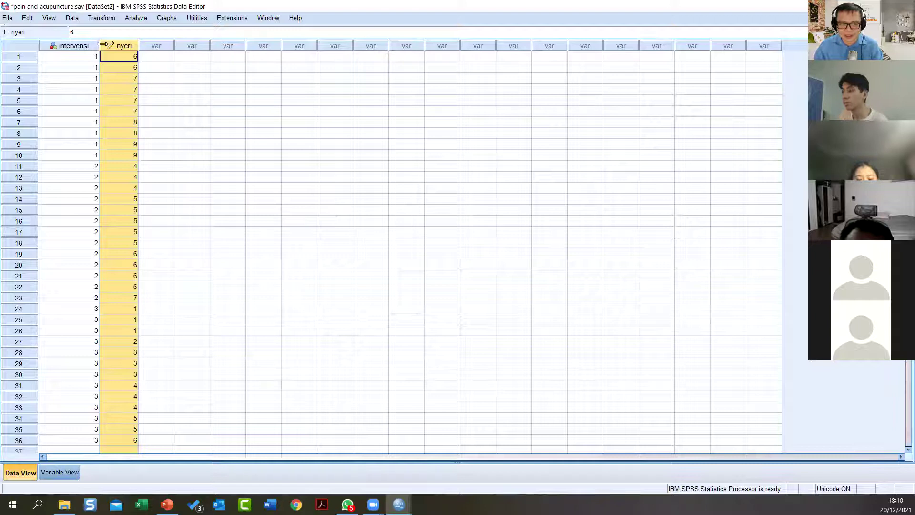
pyautogui.click(67, 48)
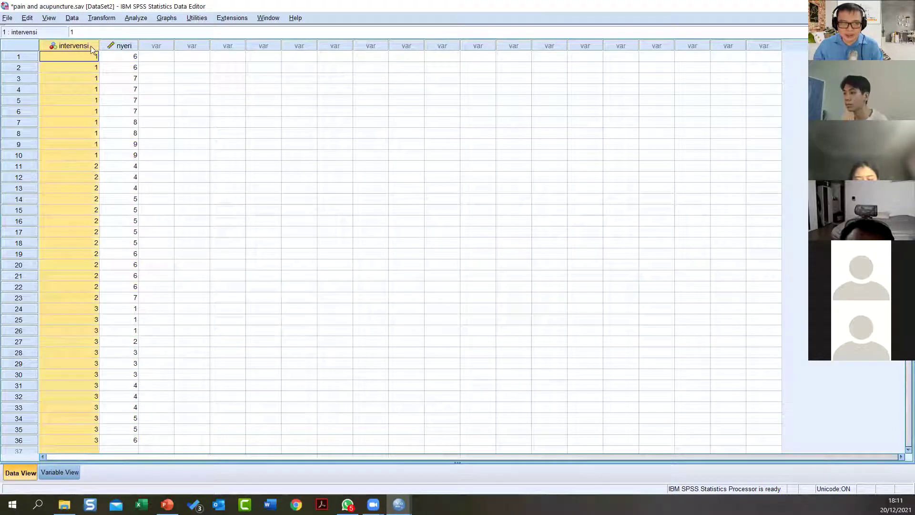
pyautogui.click(122, 47)
# Review the intervensi value labels for placebo, acupuncture and ibuprofen in the variable definitions, and close them without changes
pyautogui.click(61, 472)
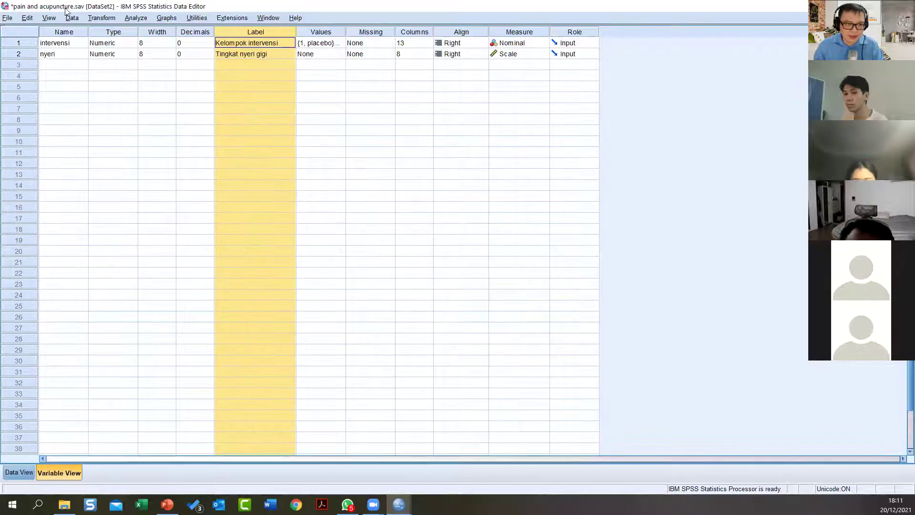
pyautogui.click(28, 45)
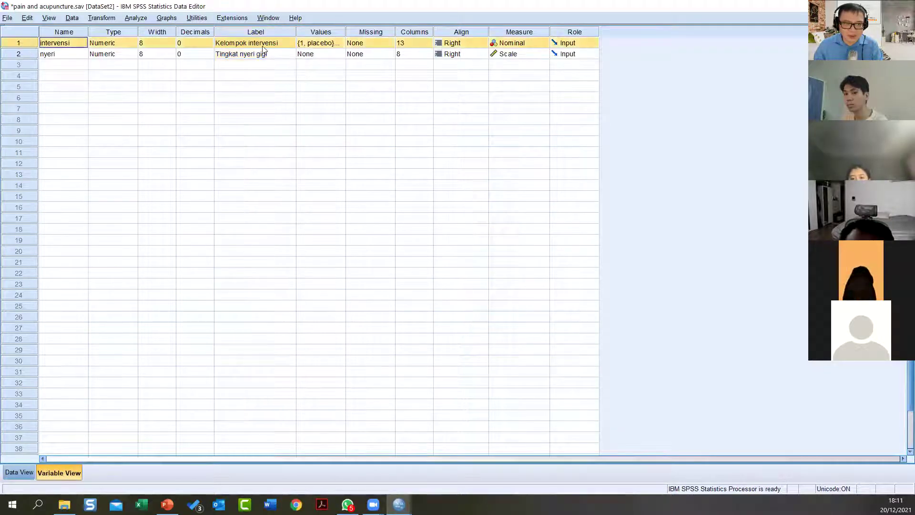
pyautogui.click(340, 44)
pyautogui.click(341, 43)
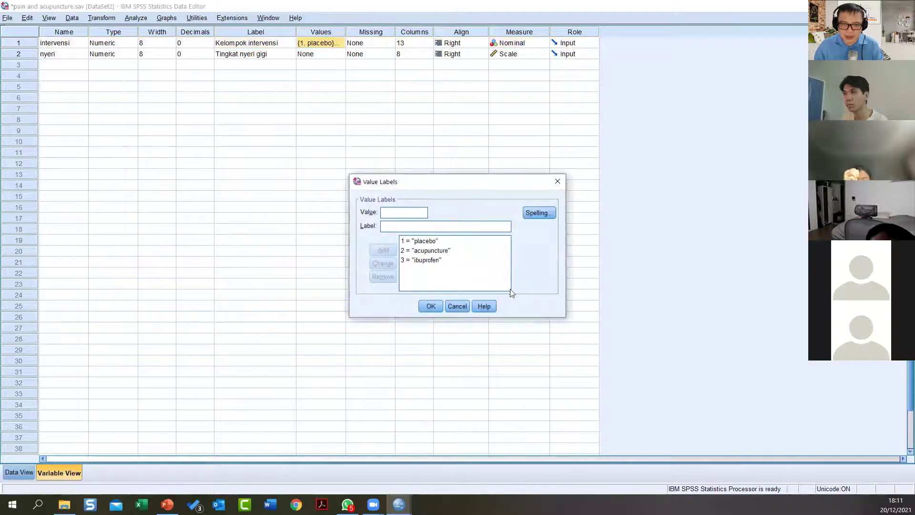
pyautogui.click(443, 241)
pyautogui.click(466, 251)
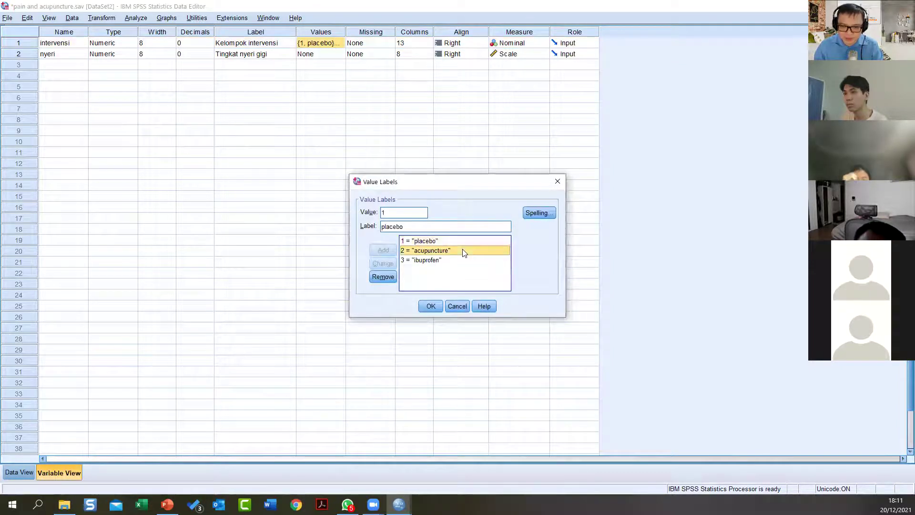
pyautogui.click(452, 260)
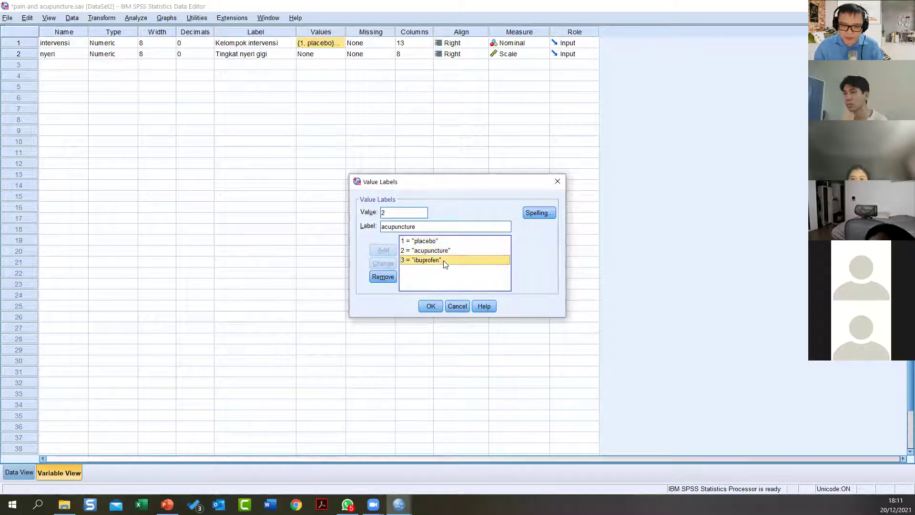
pyautogui.click(462, 309)
# Check the variable definitions of nyeri and intervensi, including the measurement level of intervensi, and return to the data values
pyautogui.click(14, 55)
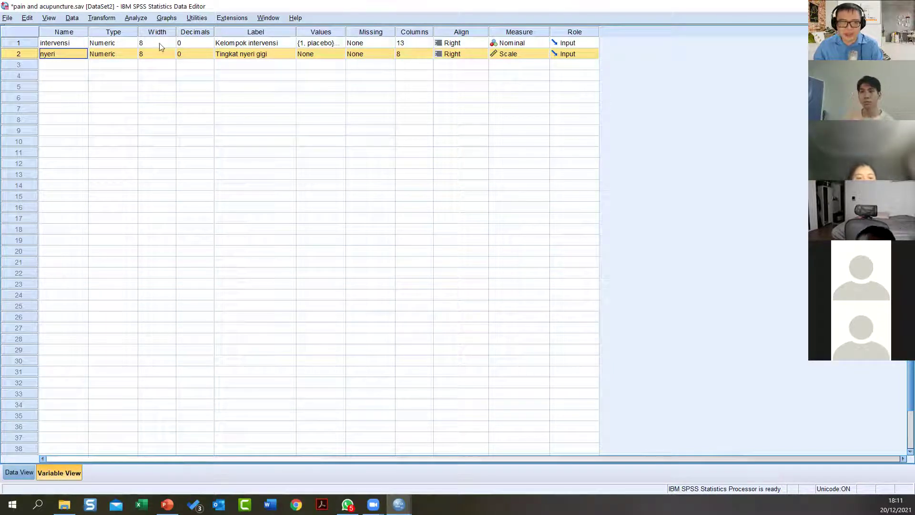
pyautogui.click(17, 44)
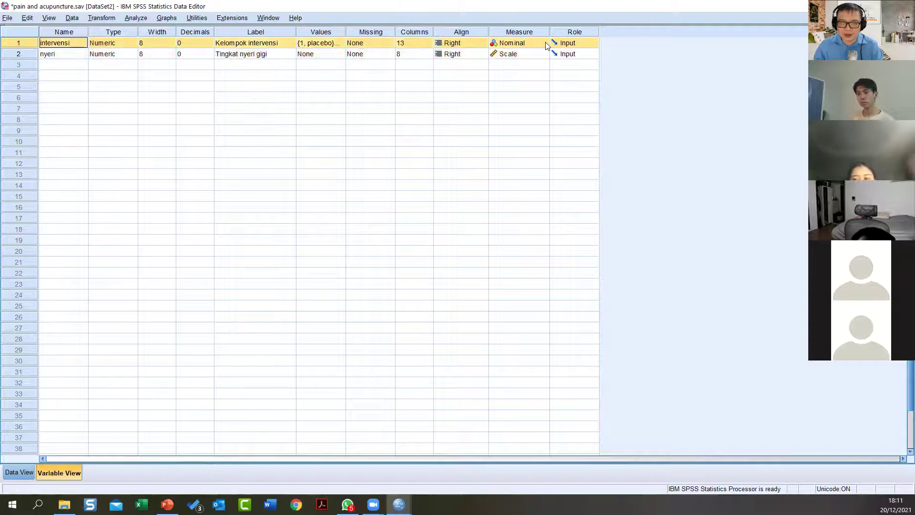
pyautogui.click(545, 42)
pyautogui.click(688, 114)
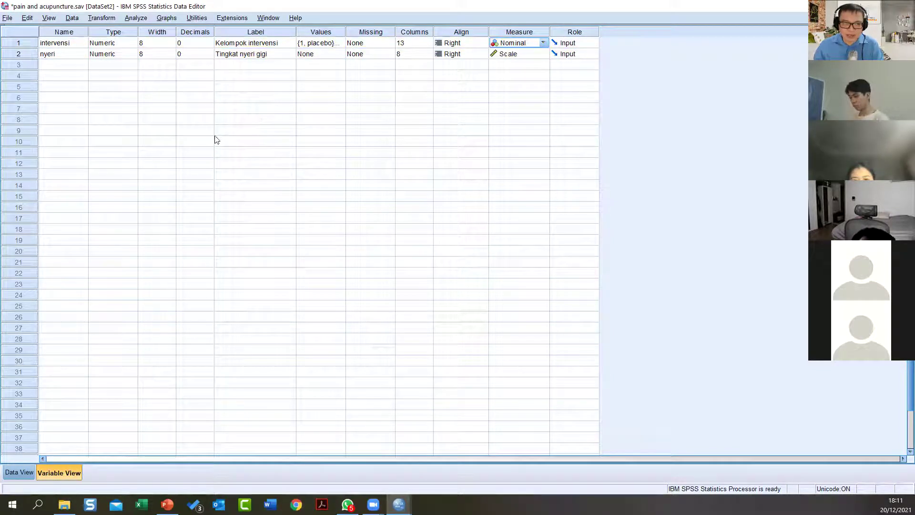
pyautogui.click(136, 18)
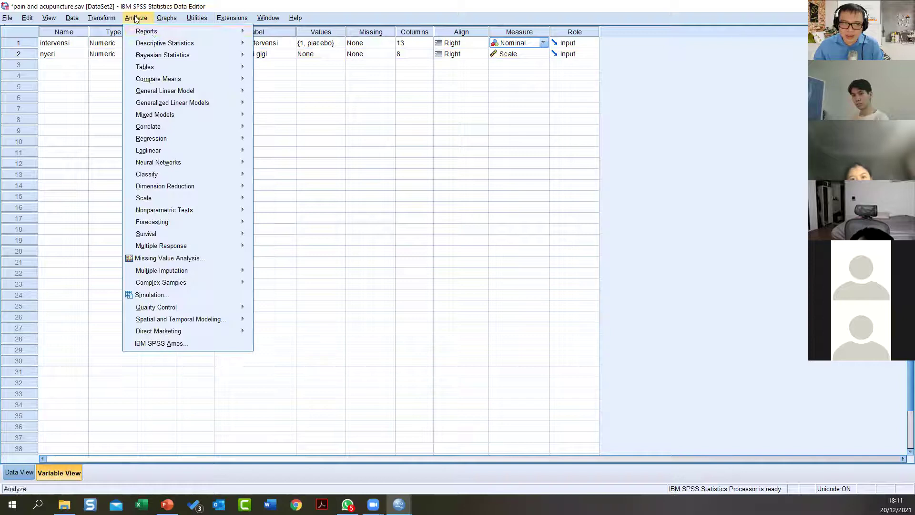
pyautogui.moveTo(49, 18)
pyautogui.click(19, 471)
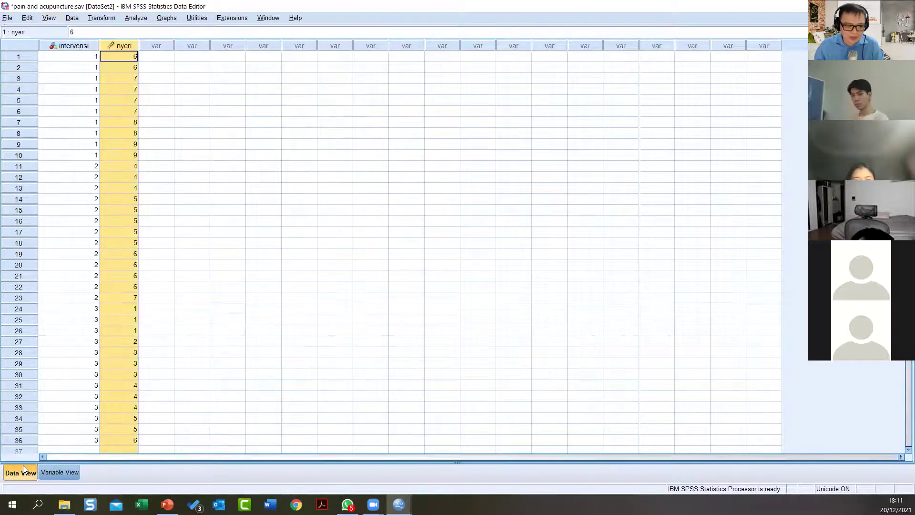
# Display value labels instead of codes in the data, and highlight the acupuncture and ibuprofen cases
pyautogui.click(49, 18)
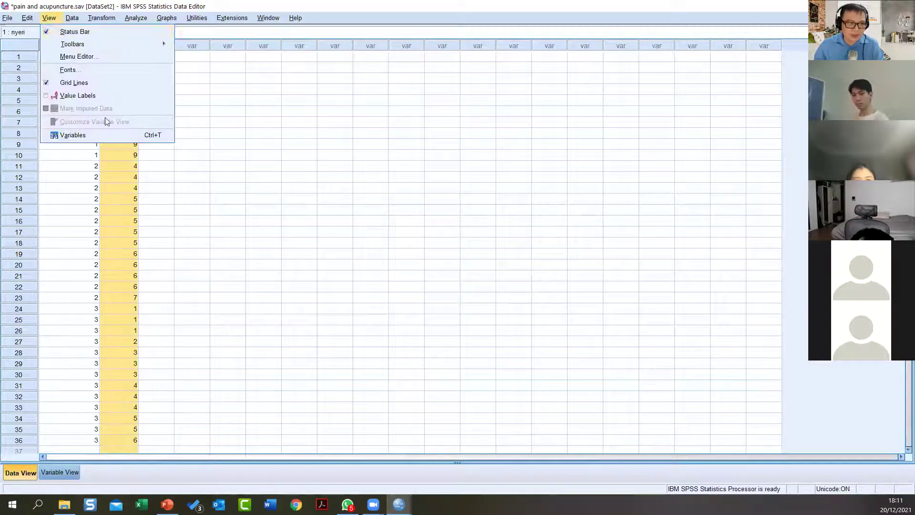
pyautogui.click(68, 97)
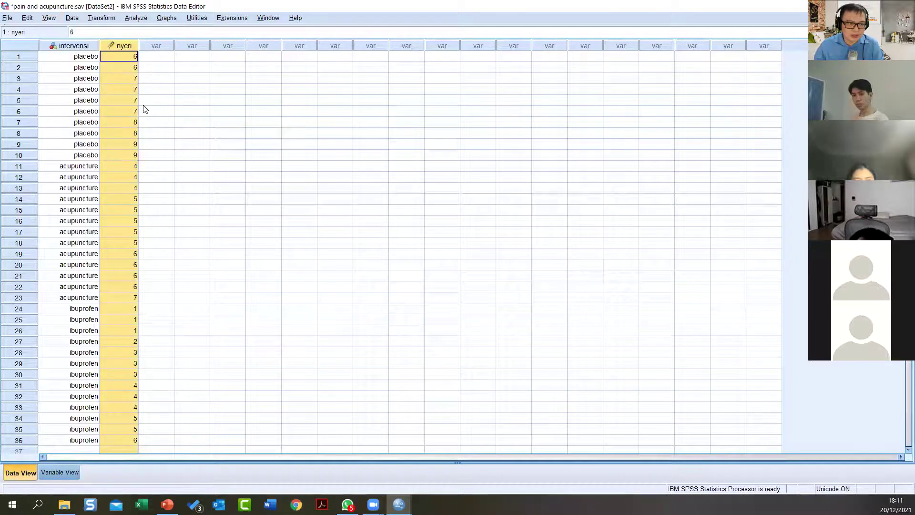
pyautogui.click(24, 165)
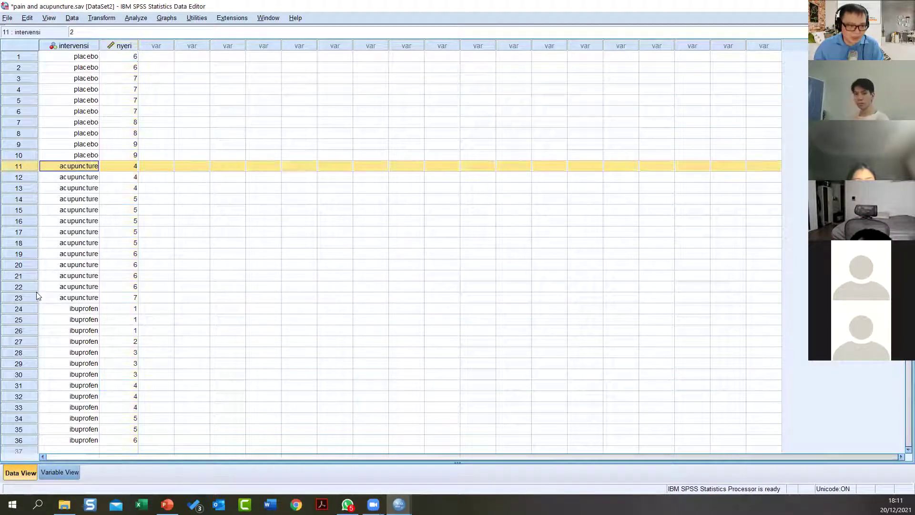
pyautogui.click(29, 298)
pyautogui.scroll(-3, 30, 298)
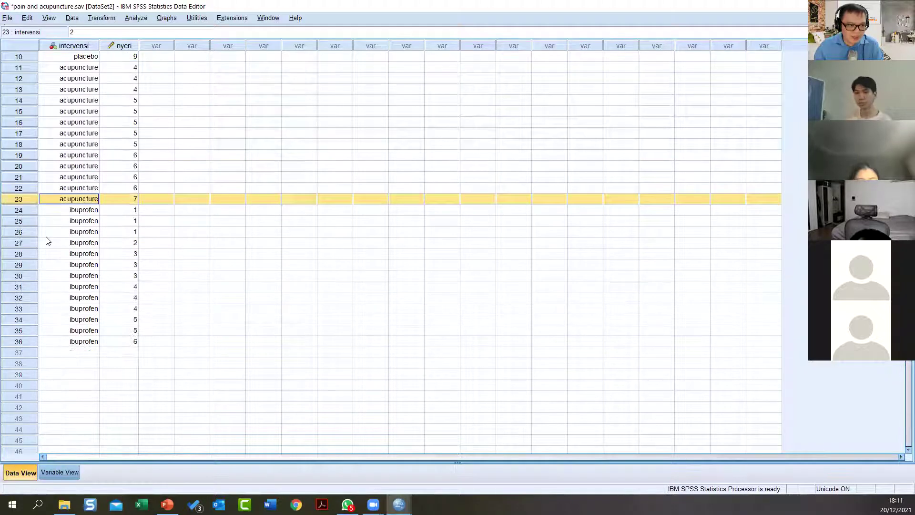
pyautogui.moveTo(19, 215); pyautogui.dragTo(25, 341)
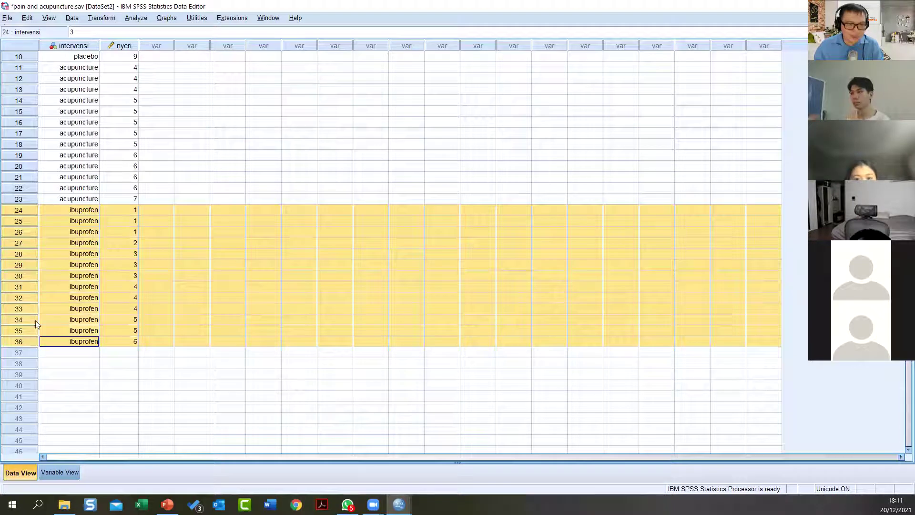
pyautogui.scroll(3, 133, 75)
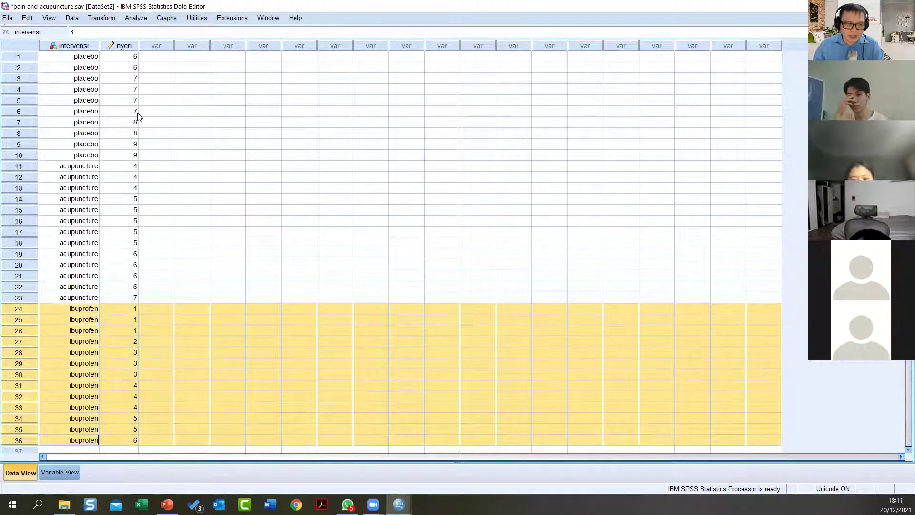
# Start an Explore analysis of the descriptive statistics and select Tingkat nyeri gigi [nyeri] as the variable to assign
pyautogui.click(139, 18)
pyautogui.moveTo(134, 47)
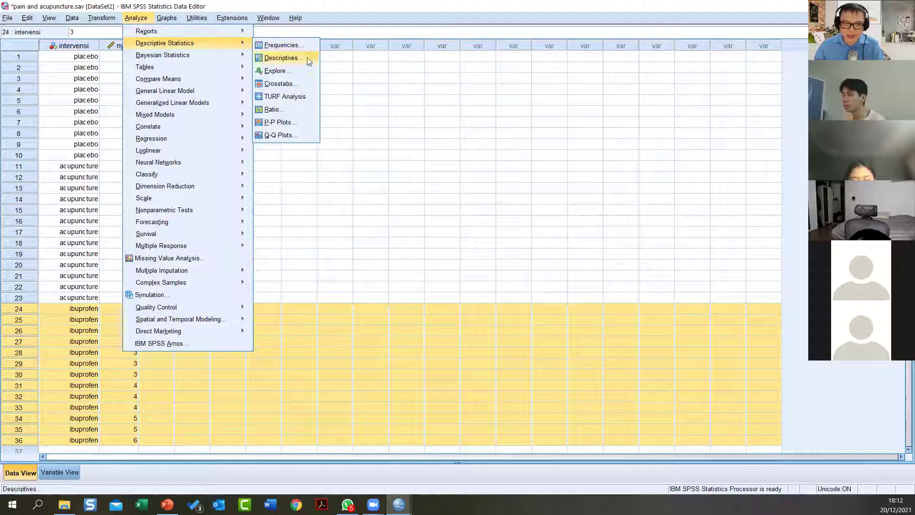
pyautogui.click(297, 77)
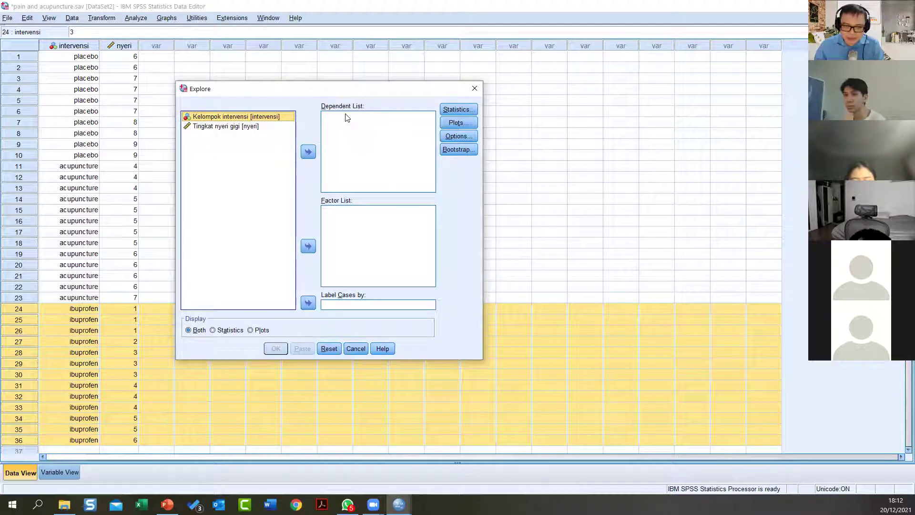
pyautogui.click(261, 127)
pyautogui.click(308, 152)
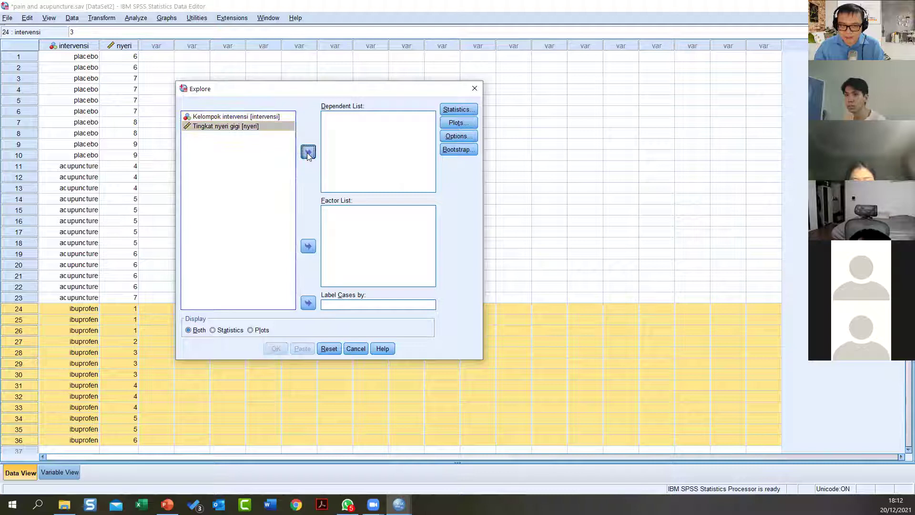
# Switch to PowerPoint, check the dependent and independent variables on the Example 2: Pain and Acupuncture slide, and return to the SPSS data
pyautogui.click(166, 504)
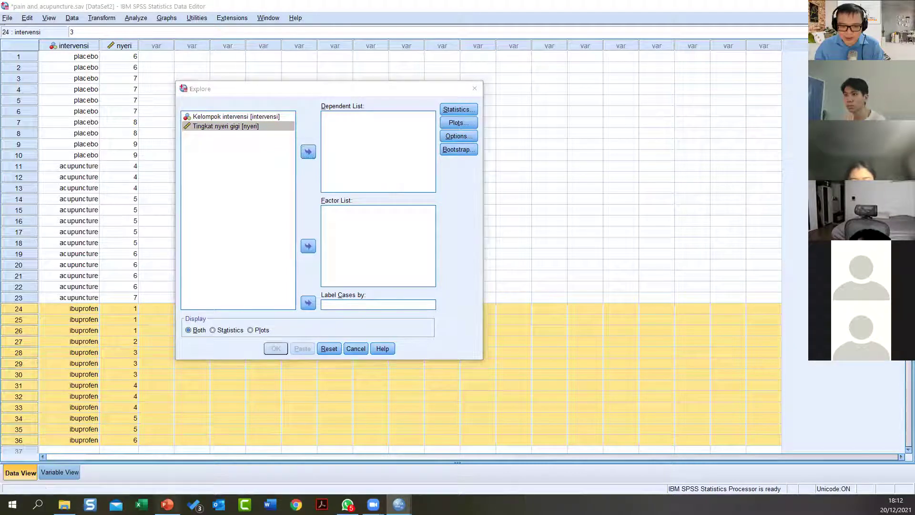
pyautogui.click(114, 155)
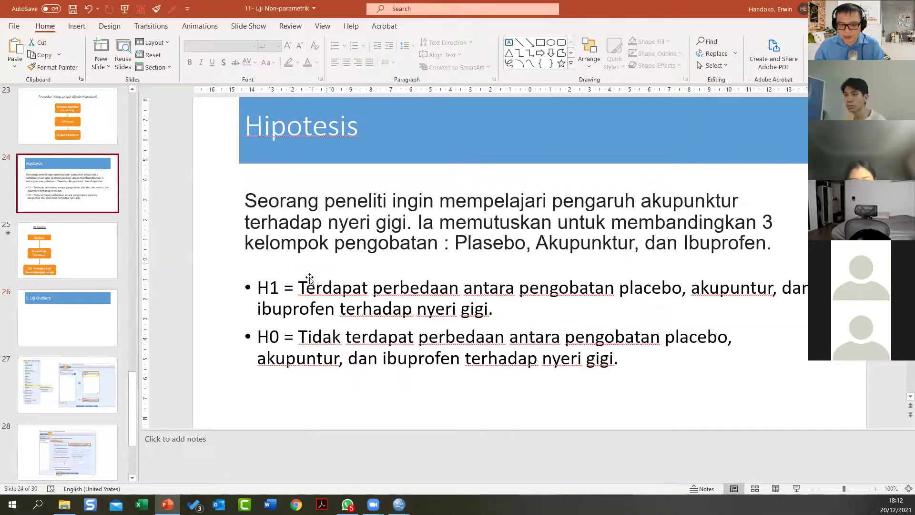
pyautogui.press('Up')
pyautogui.press('Up')
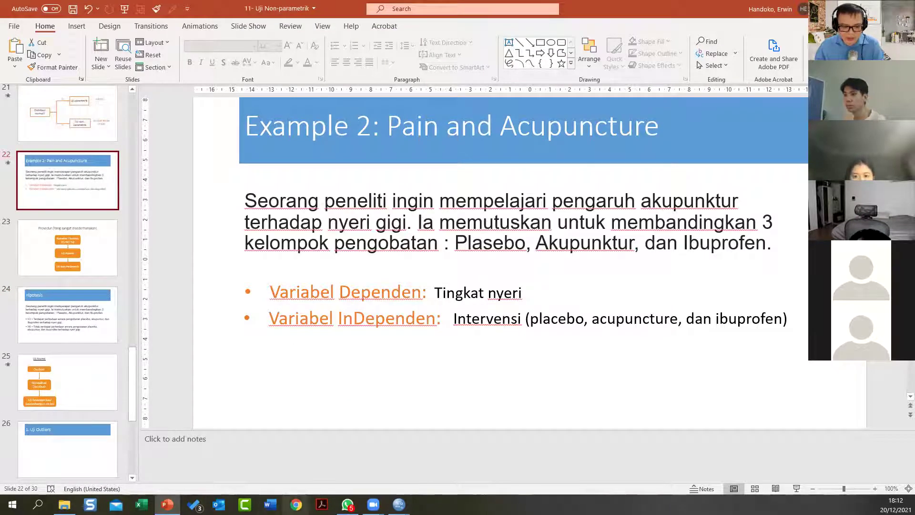
pyautogui.moveTo(399, 505)
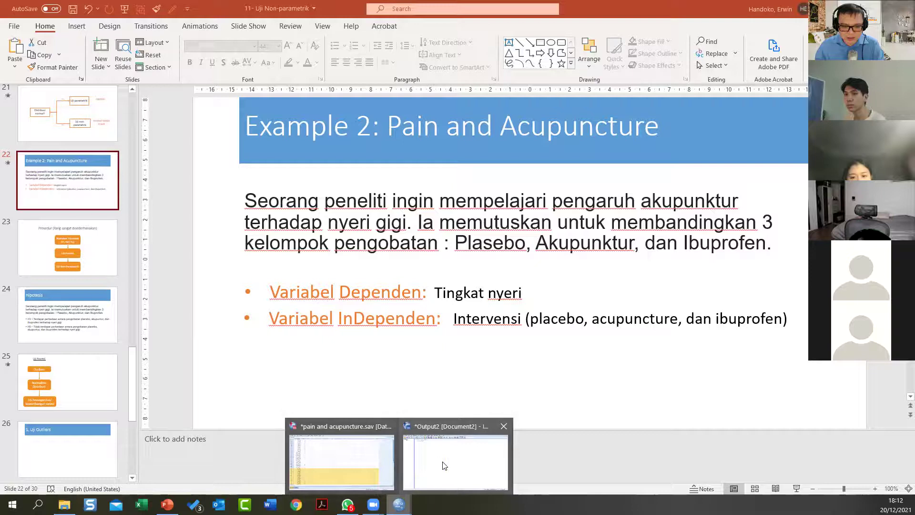
pyautogui.click(355, 466)
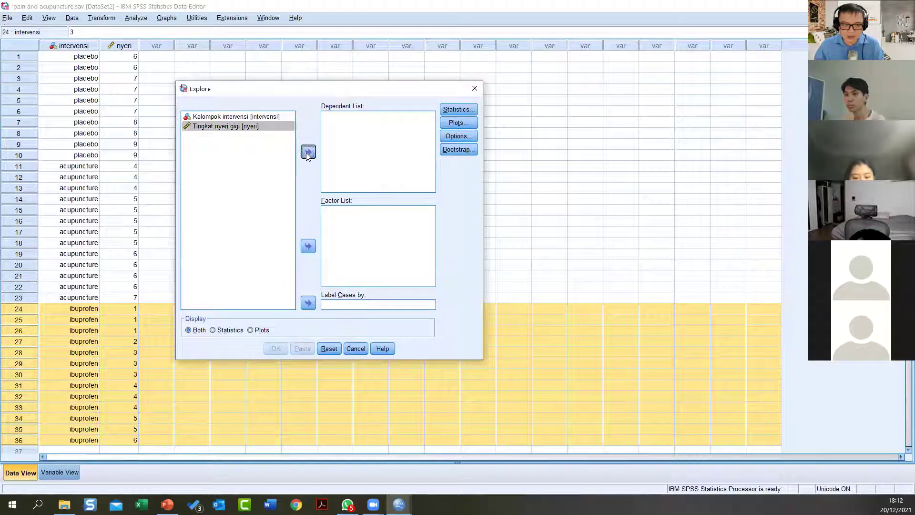
# Assign Tingkat nyeri gigi as the dependent variable and Kelompok intervensi as the factor in Explore
pyautogui.click(308, 153)
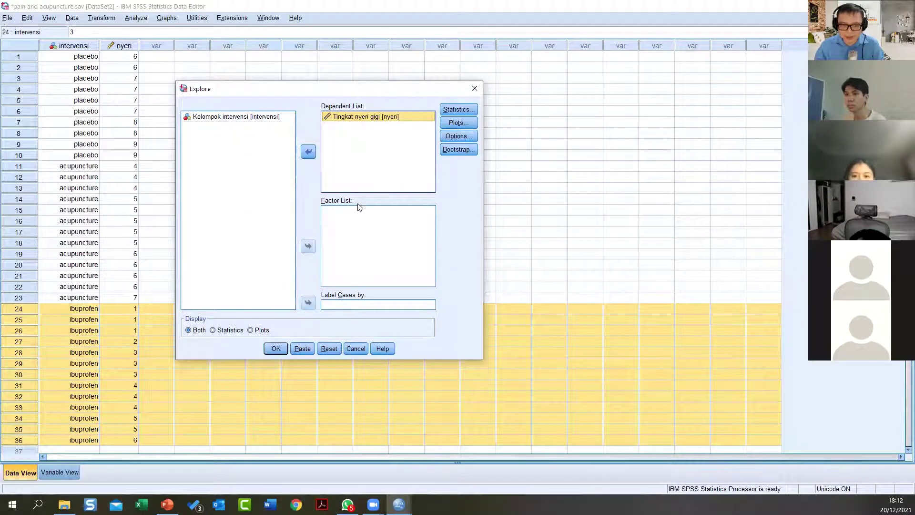
pyautogui.click(266, 120)
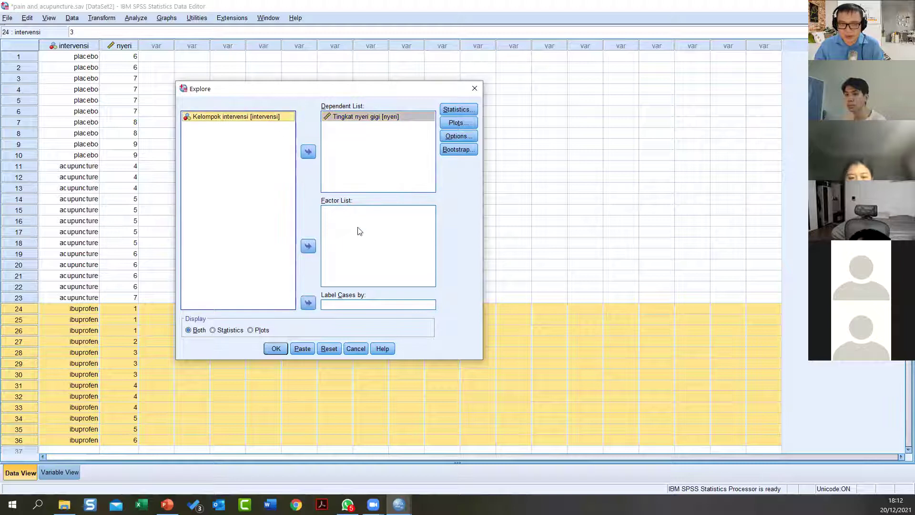
pyautogui.click(307, 247)
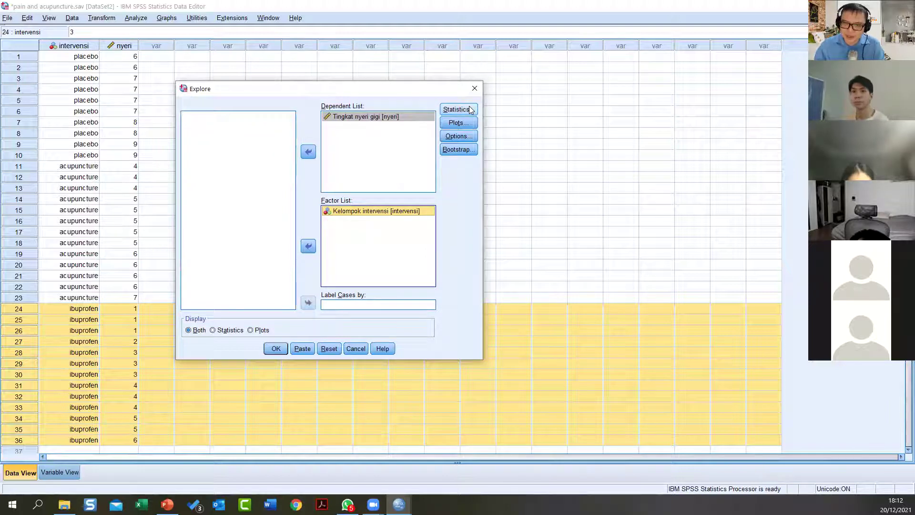
# Add outliers to the Explore statistics alongside the descriptives
pyautogui.click(470, 110)
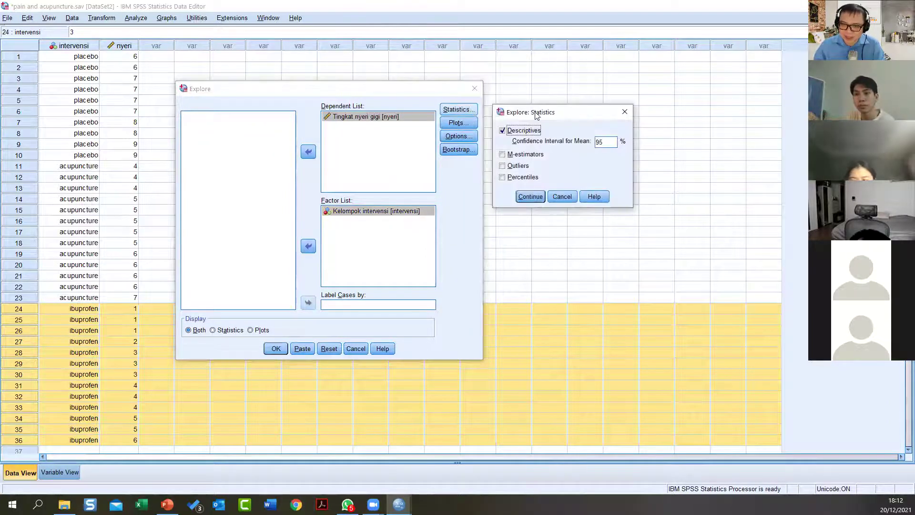
pyautogui.click(513, 167)
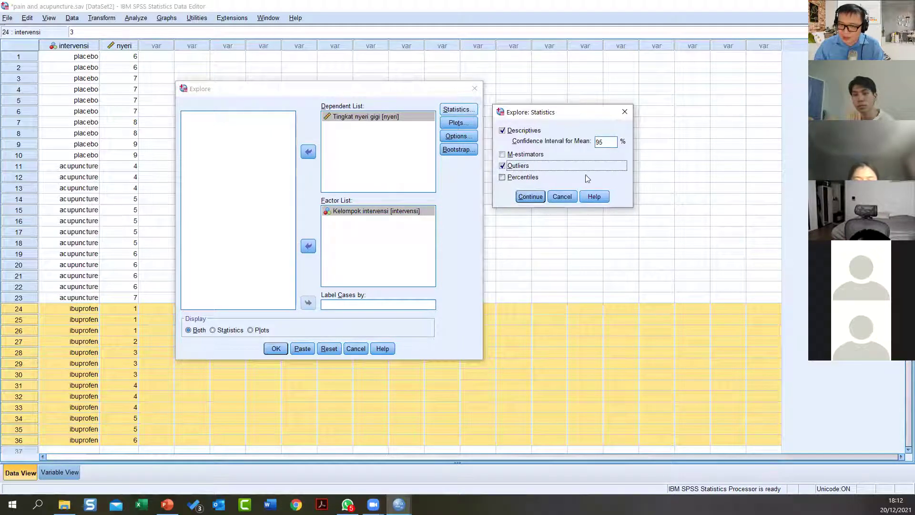
pyautogui.click(541, 198)
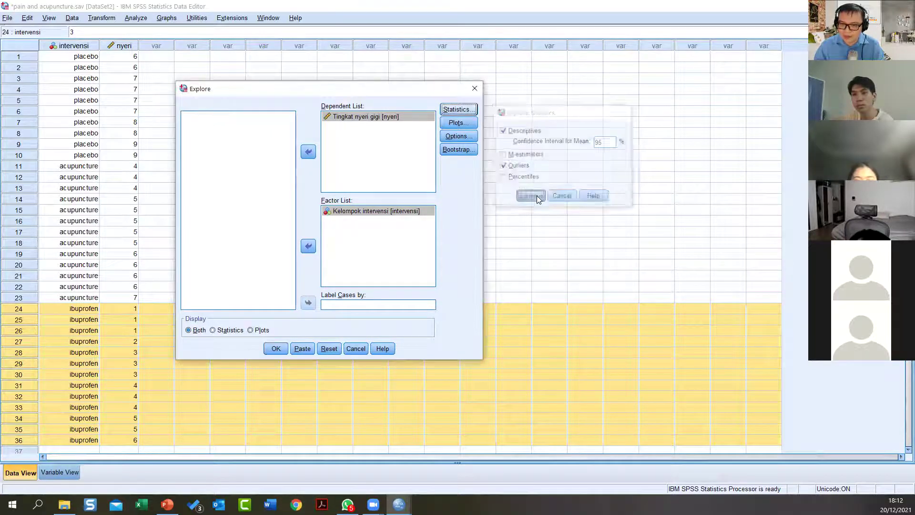
# Configure the Explore plots with normality plots with tests, no stem-and-leaf plot, and an untransformed Levene test
pyautogui.click(458, 123)
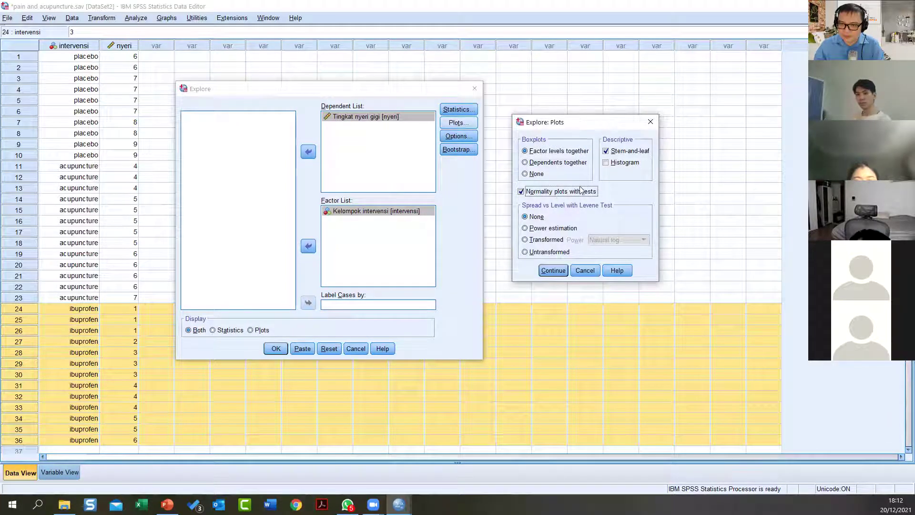
pyautogui.click(634, 152)
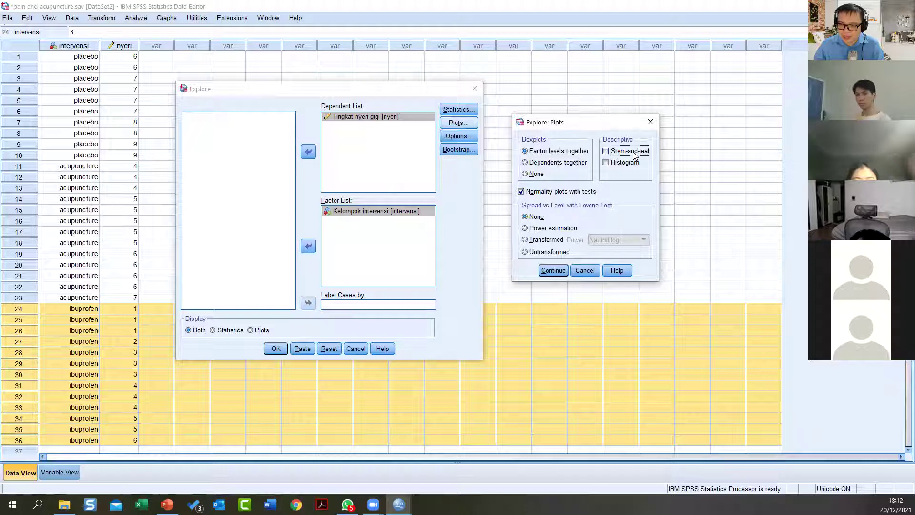
pyautogui.click(538, 253)
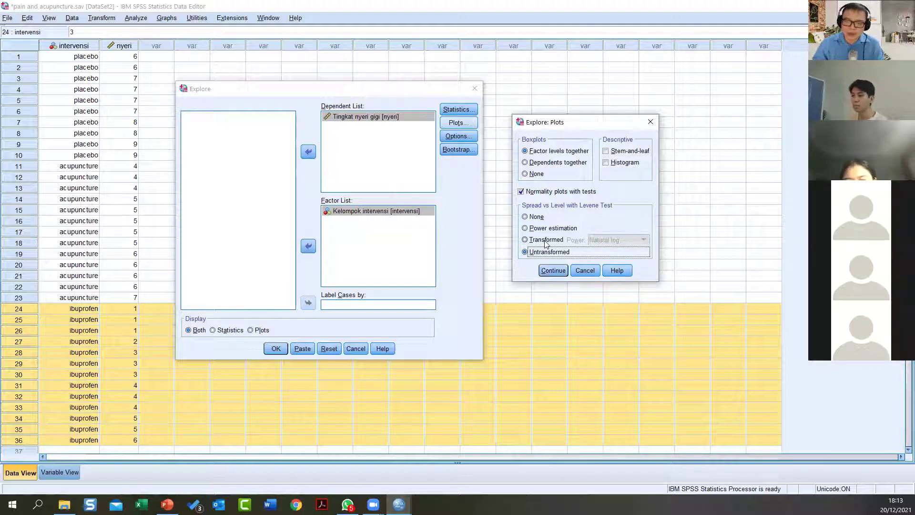
pyautogui.click(556, 274)
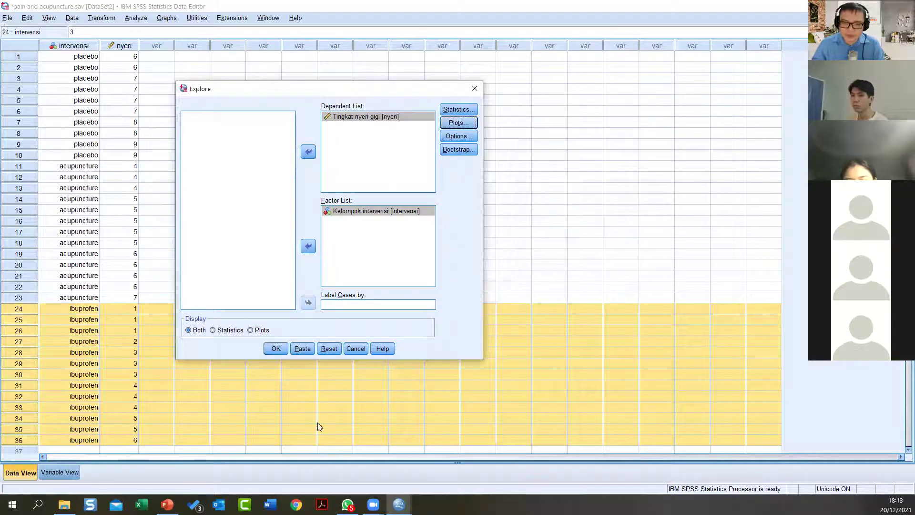
# Run the Explore analysis and inspect the Case Processing Summary table
pyautogui.click(278, 351)
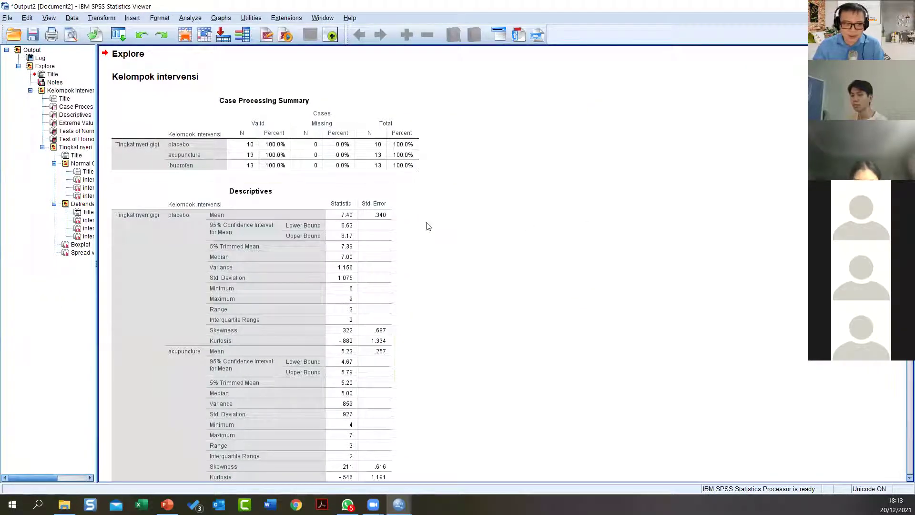
pyautogui.click(199, 147)
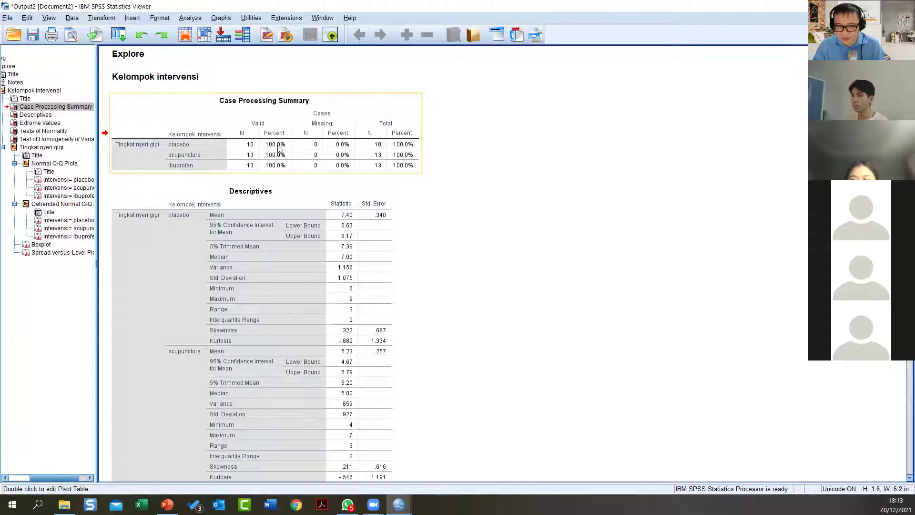
# Return to the data and clear the nyeri value of case 1 in the placebo group
pyautogui.hotkey('alt', 'Tab')
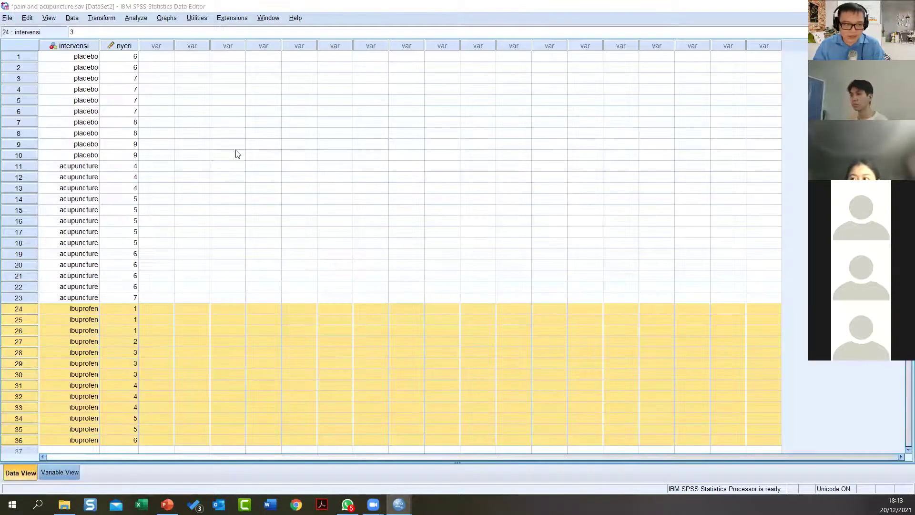
pyautogui.click(132, 59)
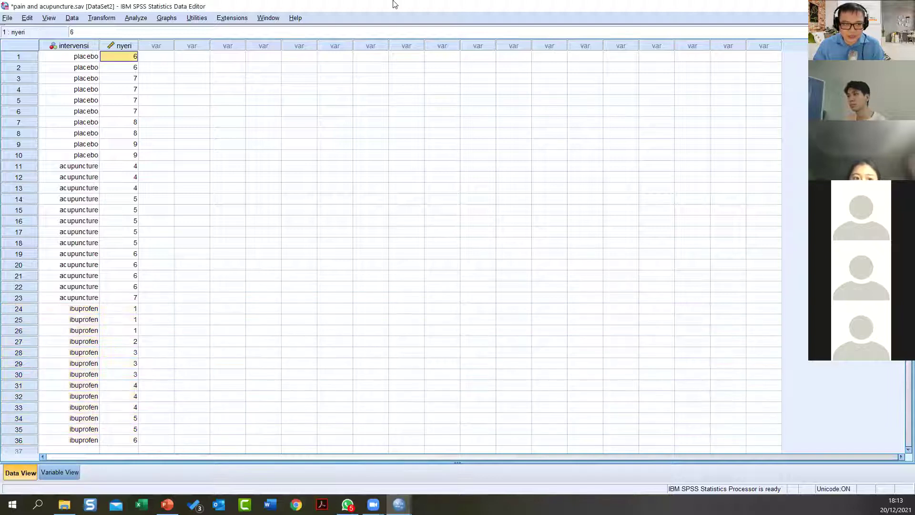
pyautogui.press('Delete')
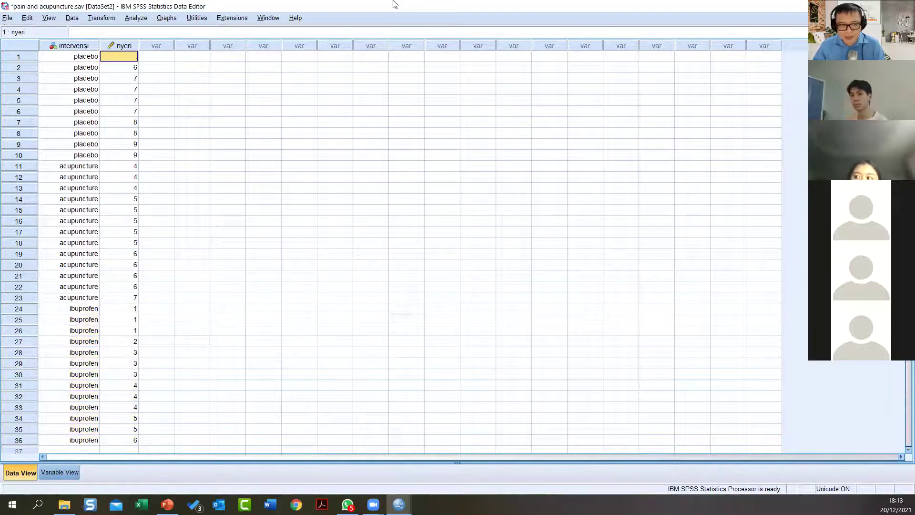
pyautogui.click(272, 135)
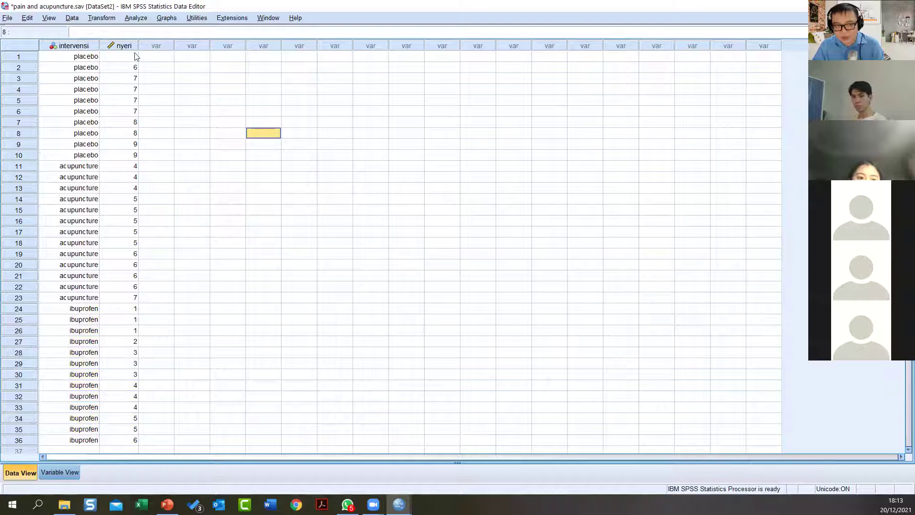
# Rerun the Explore analysis with the same settings on the data with the missing nyeri value
pyautogui.click(135, 18)
pyautogui.moveTo(200, 43)
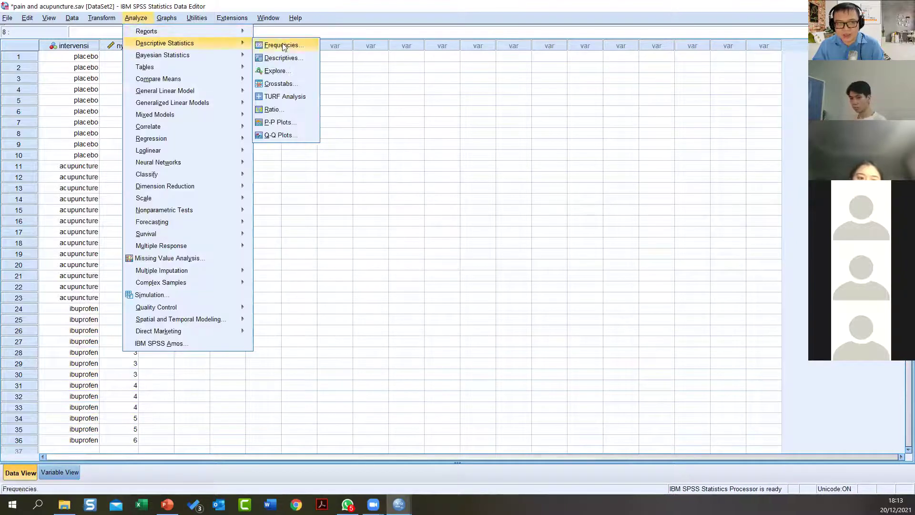
pyautogui.click(280, 73)
pyautogui.click(281, 351)
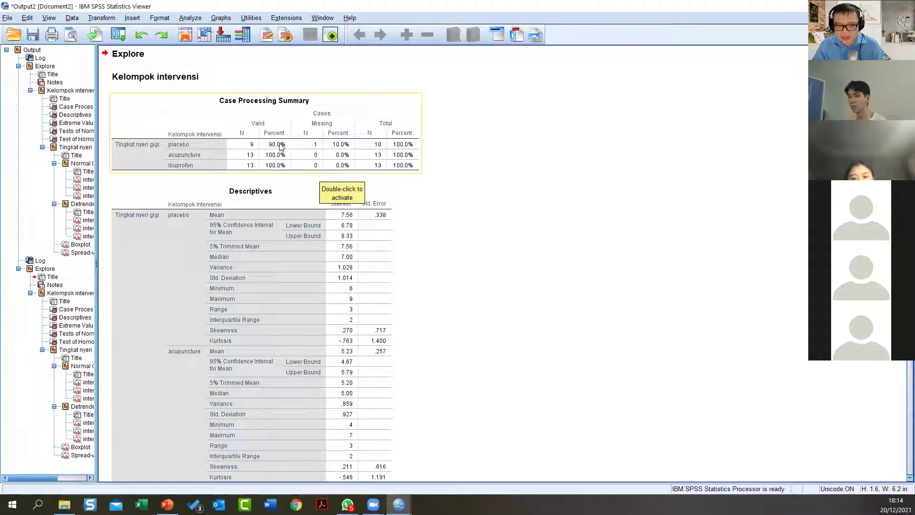
# Delete the second Explore result from the output and return to the data
pyautogui.click(27, 271)
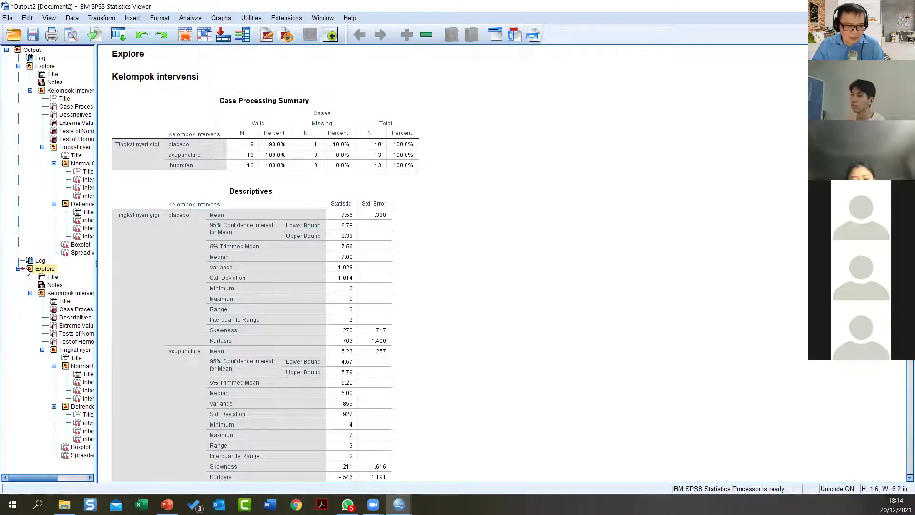
pyautogui.press('Delete')
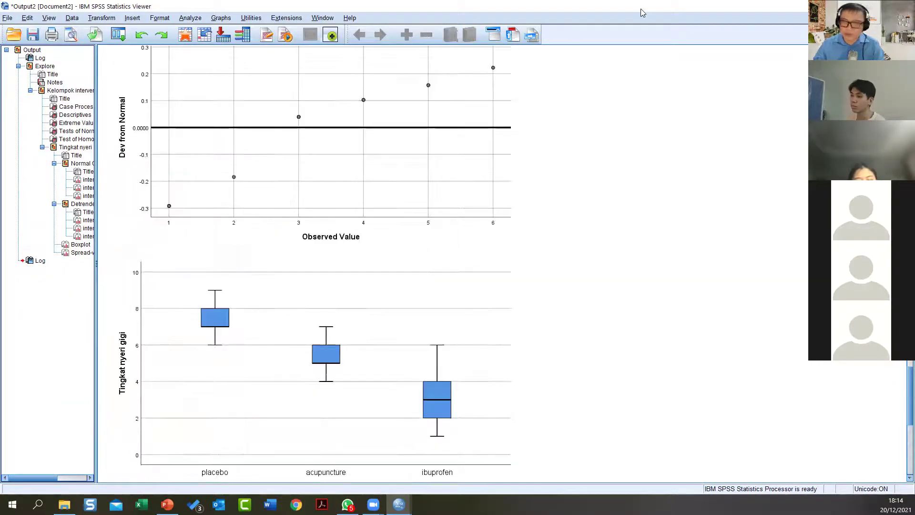
pyautogui.hotkey('alt', 'Tab')
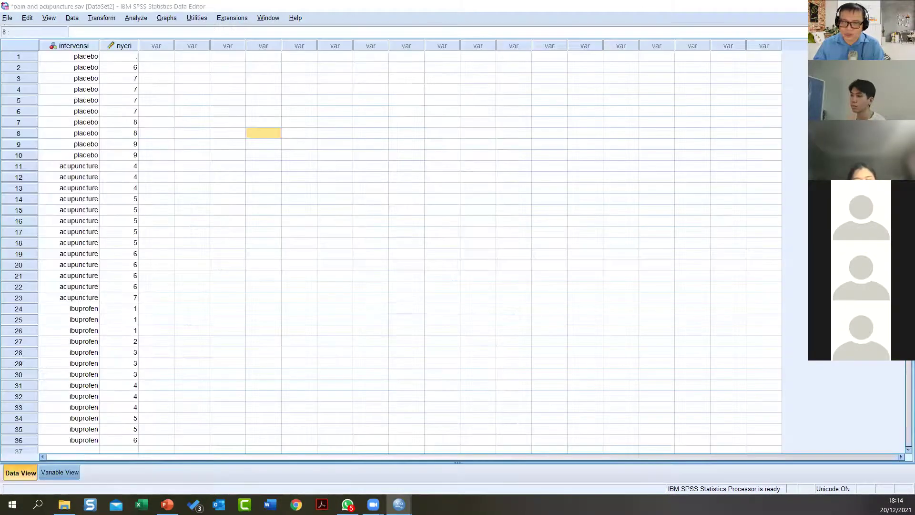
# Undo the clearing of case 1's nyeri value and switch back to the output viewer
pyautogui.click(158, 72)
pyautogui.hotkey('ctrl', 'z')
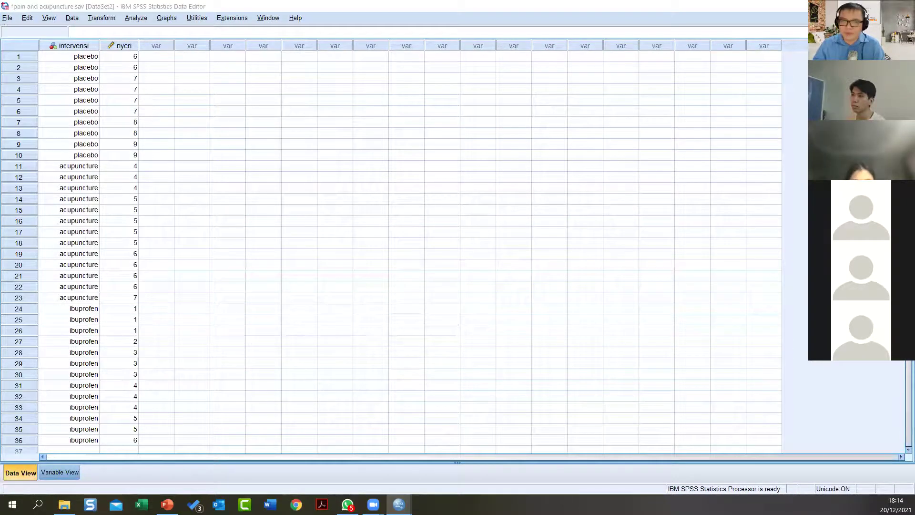
pyautogui.hotkey('alt', 'Tab')
# Examine the Case Processing Summary and the boxplot of Tingkat nyeri gigi by Kelompok intervensi
pyautogui.scroll(1, 60, 111)
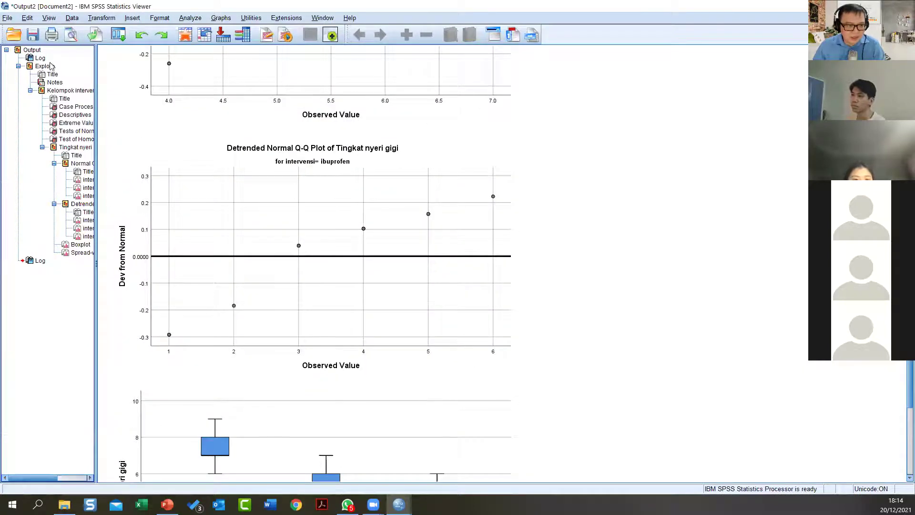
pyautogui.click(50, 92)
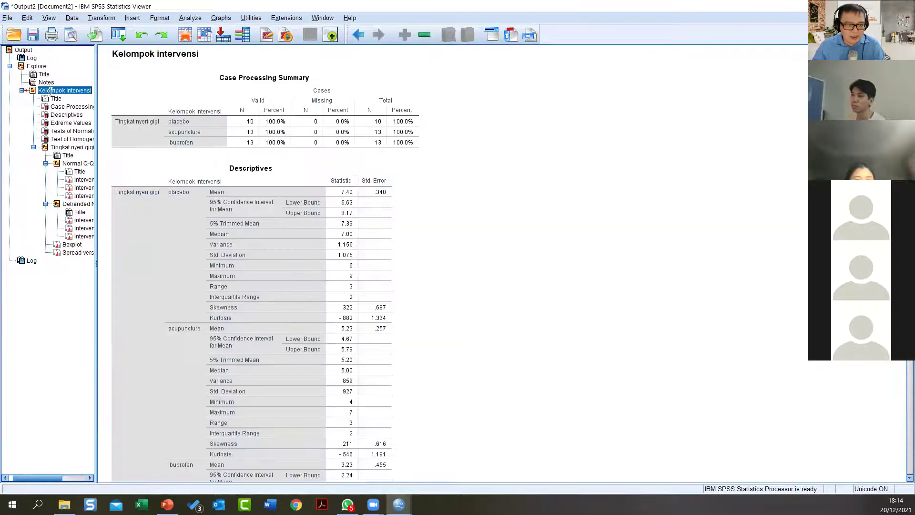
pyautogui.click(263, 110)
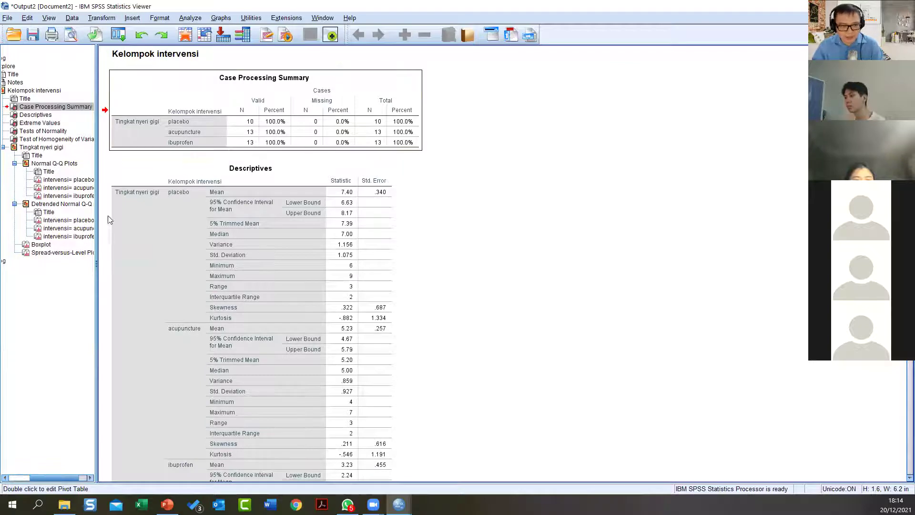
pyautogui.scroll(-1, 81, 255)
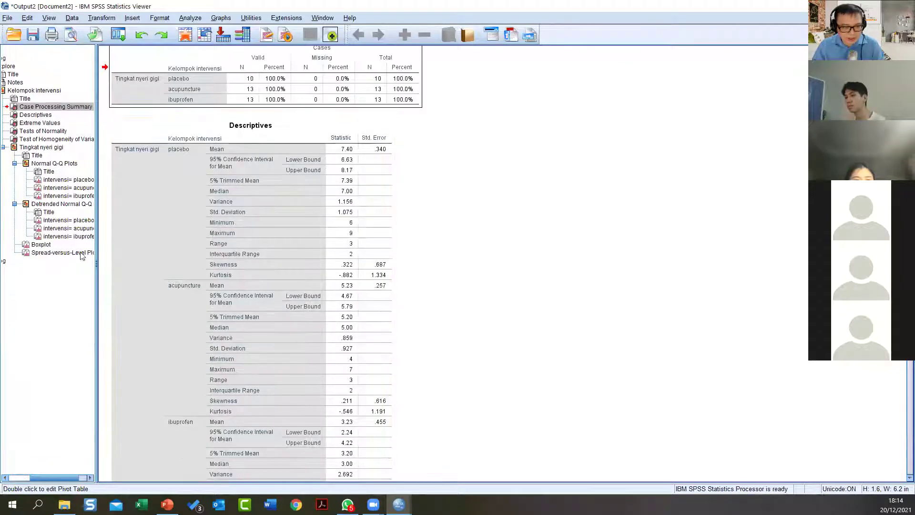
pyautogui.click(40, 245)
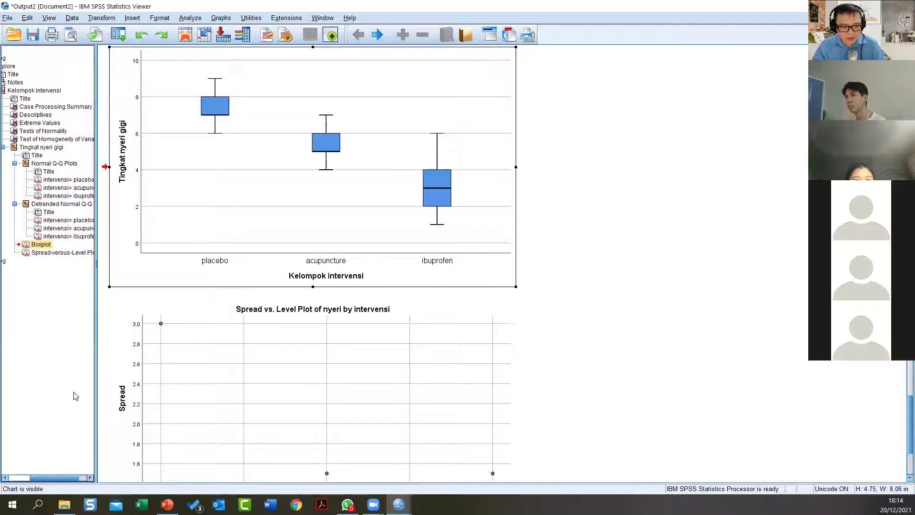
pyautogui.scroll(4, 280, 327)
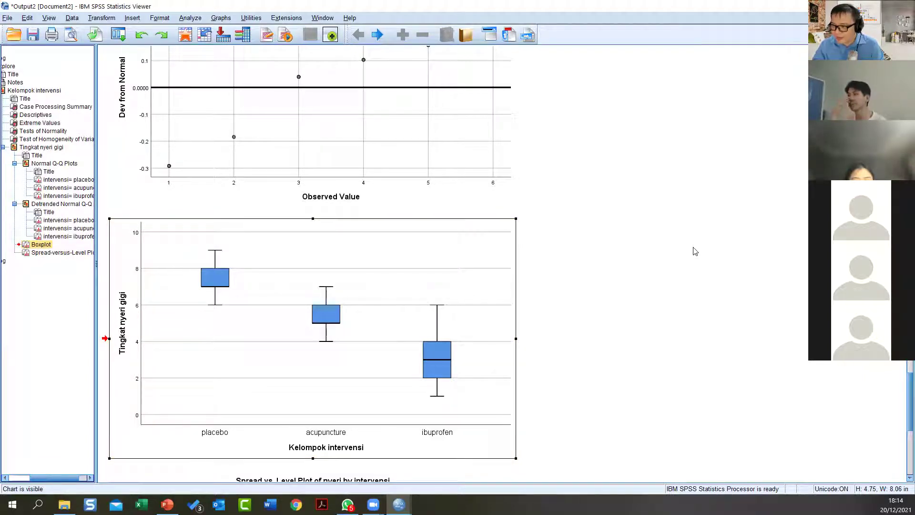
pyautogui.rightClick(436, 301)
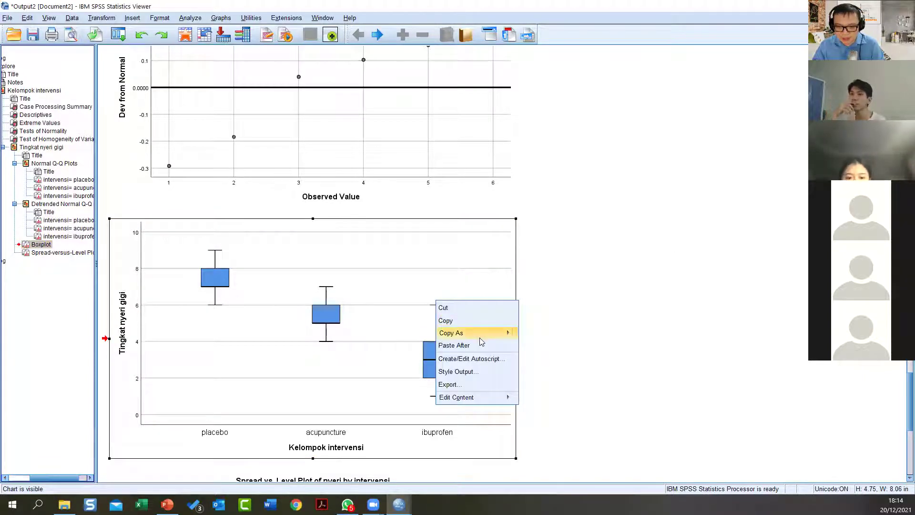
pyautogui.moveTo(502, 334)
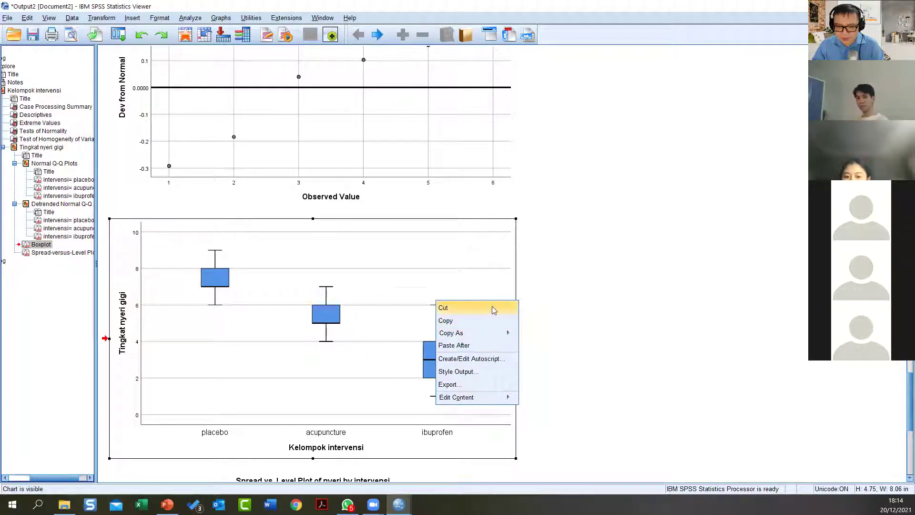
pyautogui.click(466, 301)
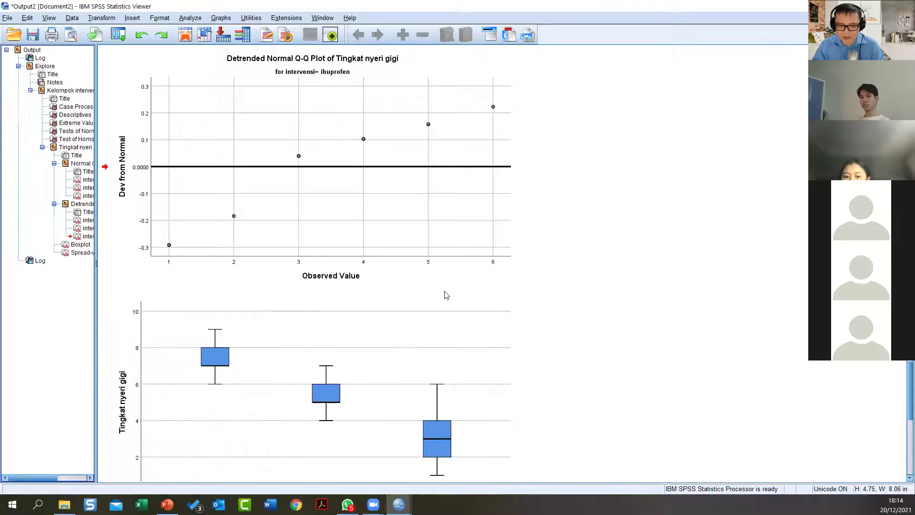
# Copy the boxplot of Tingkat nyeri gigi by Kelompok intervensi from the output
pyautogui.scroll(-5, 476, 334)
pyautogui.rightClick(447, 344)
pyautogui.rightClick(414, 188)
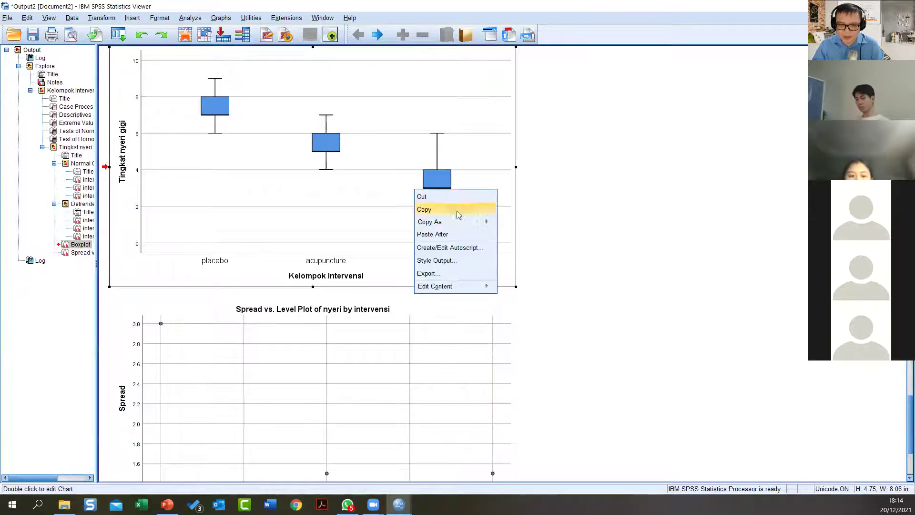
pyautogui.moveTo(457, 222)
pyautogui.click(539, 227)
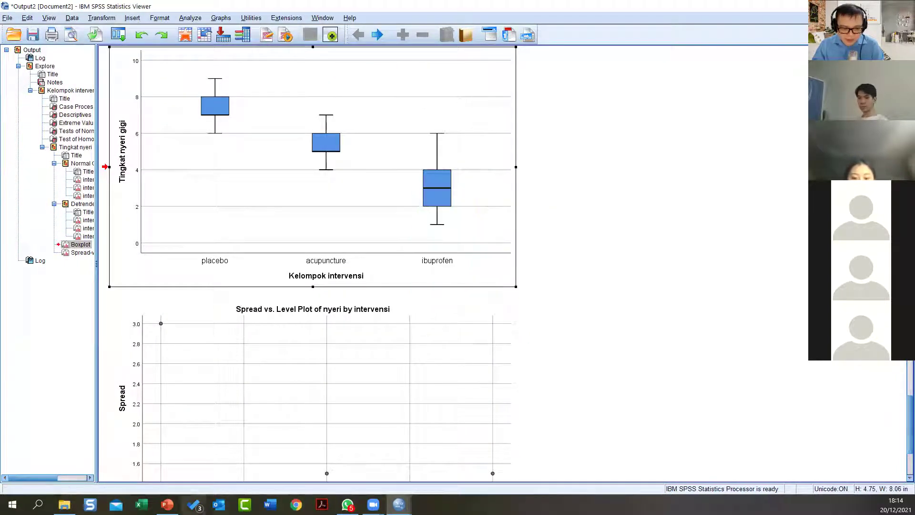
# Switch to PowerPoint and paste the boxplot on the "1. Uji Outliers" slide, shrinking it into the slide's lower-left area
pyautogui.click(167, 504)
pyautogui.click(55, 457)
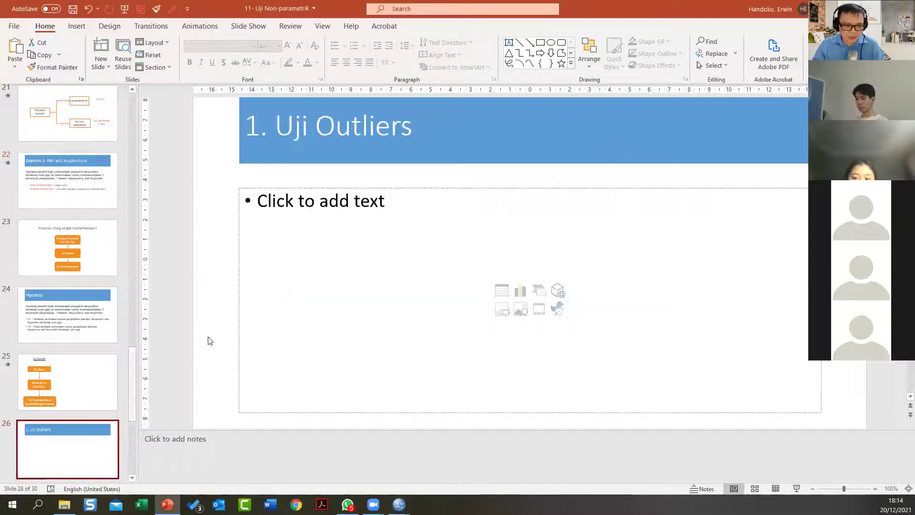
pyautogui.hotkey('ctrl', 'v')
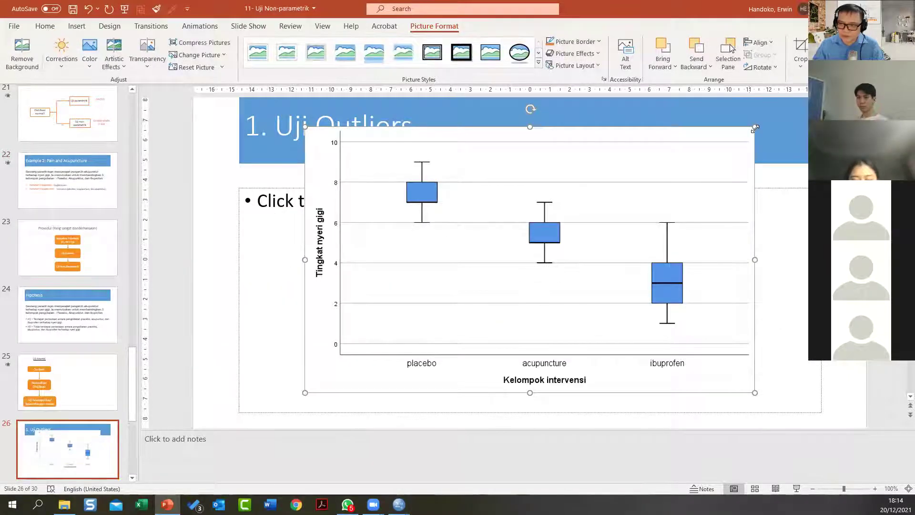
pyautogui.moveTo(698, 128); pyautogui.dragTo(355, 245)
pyautogui.moveTo(394, 286); pyautogui.dragTo(306, 311)
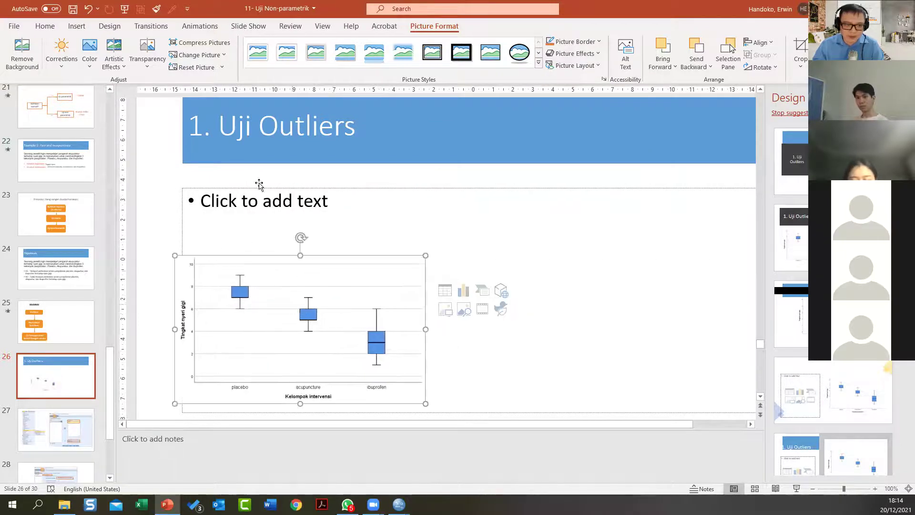
# Write the bullet "Inspeksi visual menggunakan boxplot tidak menunjukkan adanya outlier." in the body text of the "1. Uji Outliers" slide
pyautogui.click(251, 202)
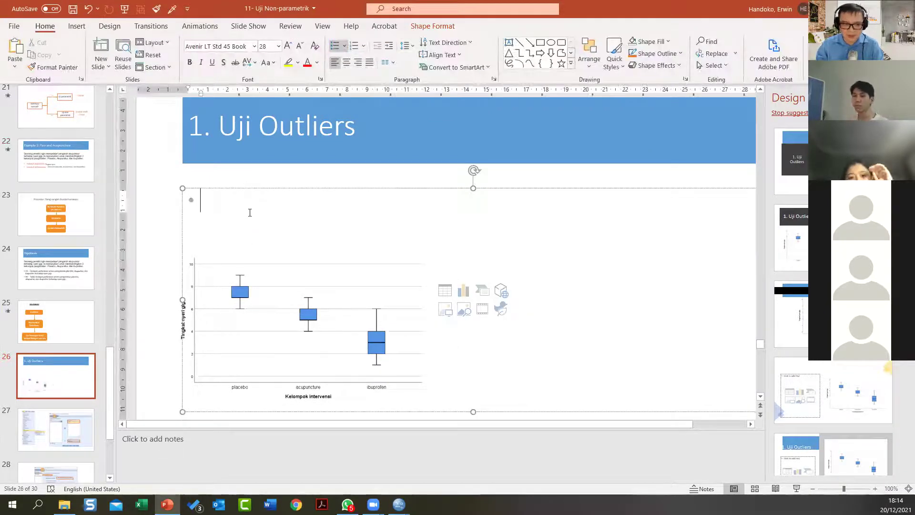
pyautogui.write('g')
pyautogui.hotkey('ctrl', 'z')
pyautogui.write('i')
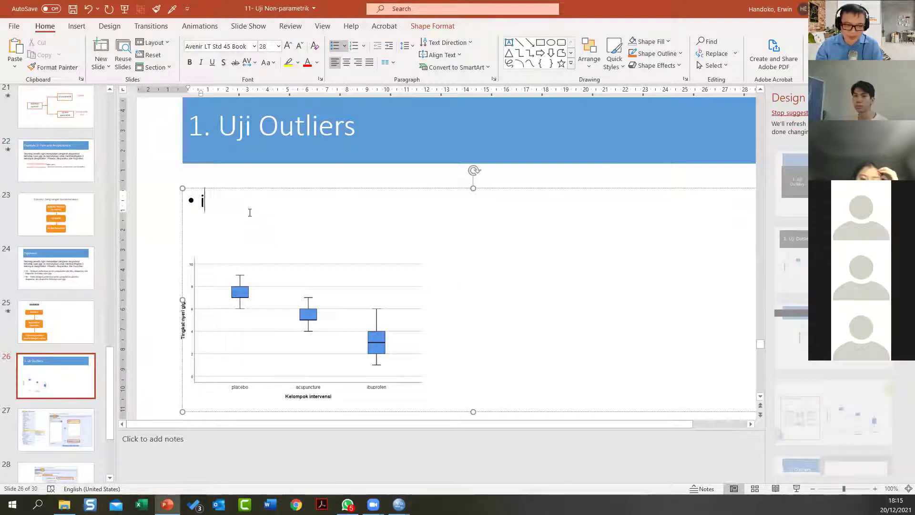
pyautogui.write('nspeksi vi')
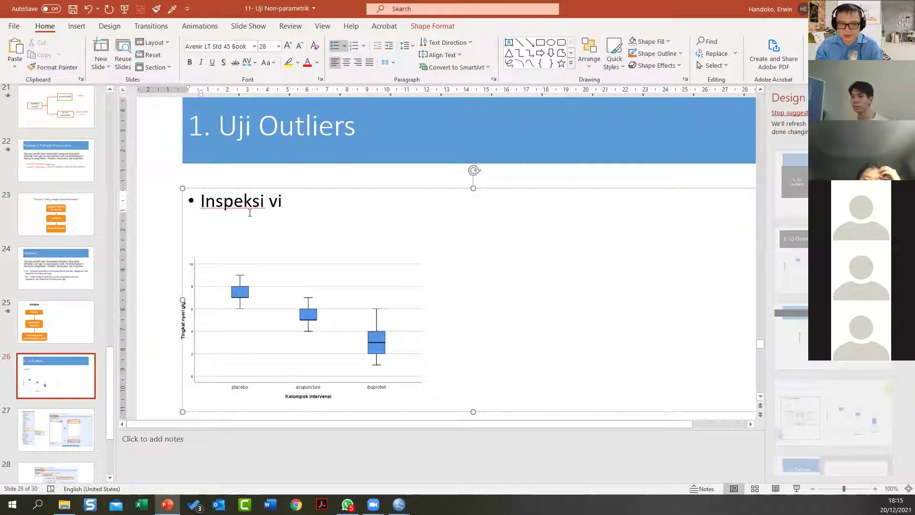
pyautogui.write('sual mengguna')
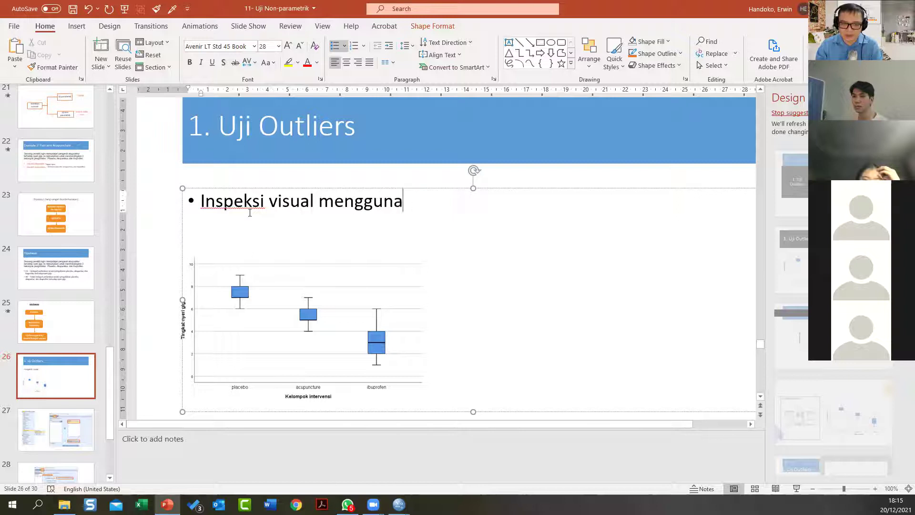
pyautogui.write('kan boks')
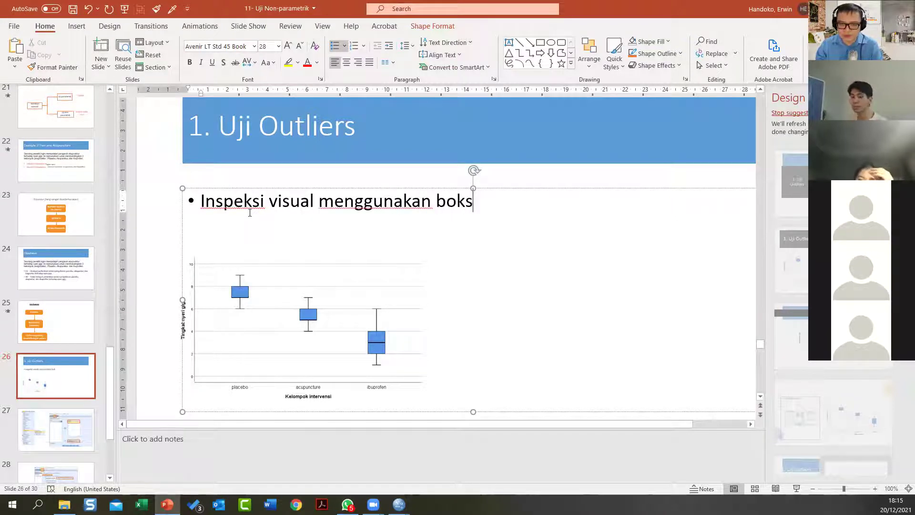
pyautogui.press('BackSpace')
pyautogui.press('BackSpace')
pyautogui.write('xplo')
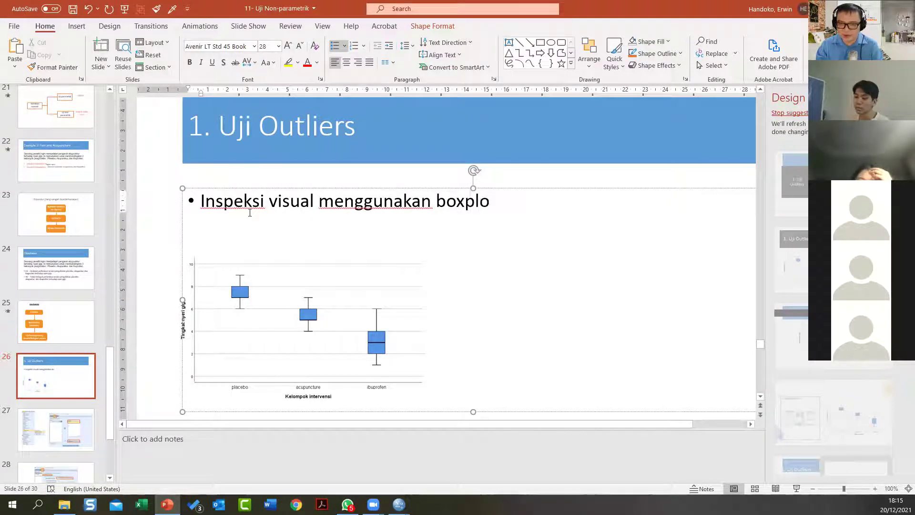
pyautogui.press('BackSpace')
pyautogui.press('BackSpace')
pyautogui.write('tidak menunjukkan adanay')
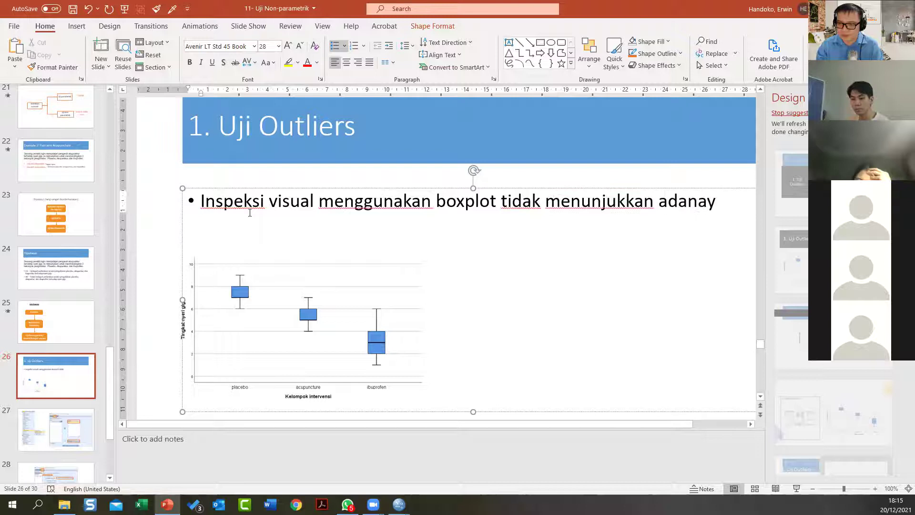
pyautogui.press('BackSpace')
pyautogui.press('BackSpace')
pyautogui.write('ya outlier.')
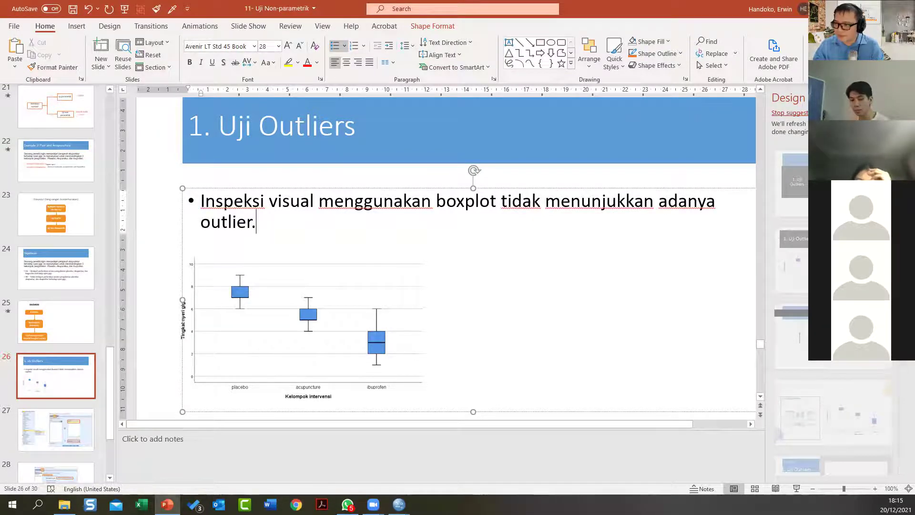
# Duplicate the "1. Uji Outliers" slide
pyautogui.moveTo(115, 419); pyautogui.dragTo(138, 419)
pyautogui.click(95, 428)
pyautogui.rightClick(95, 428)
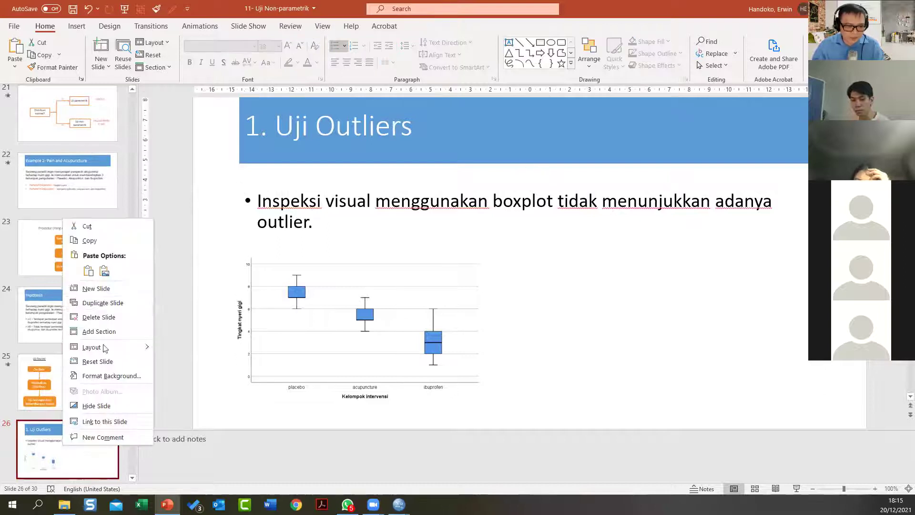
pyautogui.click(127, 303)
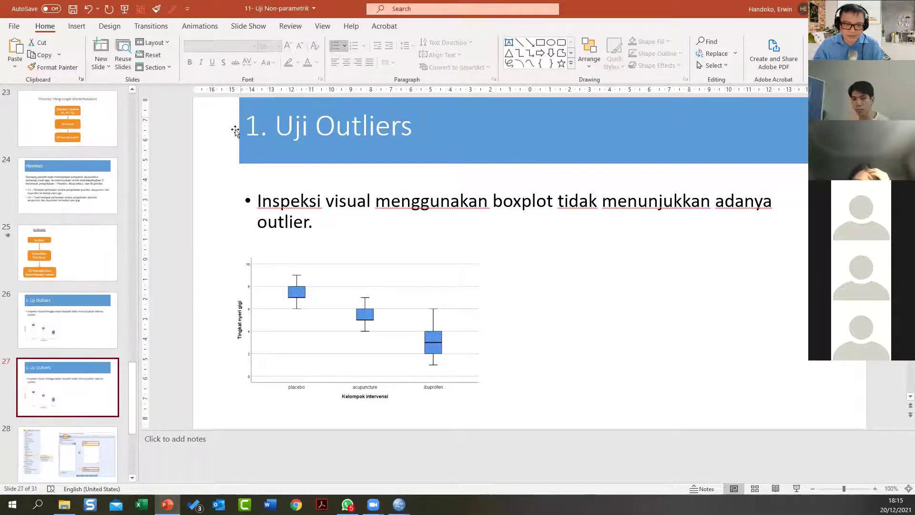
# Change the duplicated slide's title to "2. Uji Normalitas"
pyautogui.click(260, 126)
pyautogui.press('BackSpace')
pyautogui.write('2')
pyautogui.doubleClick(341, 125)
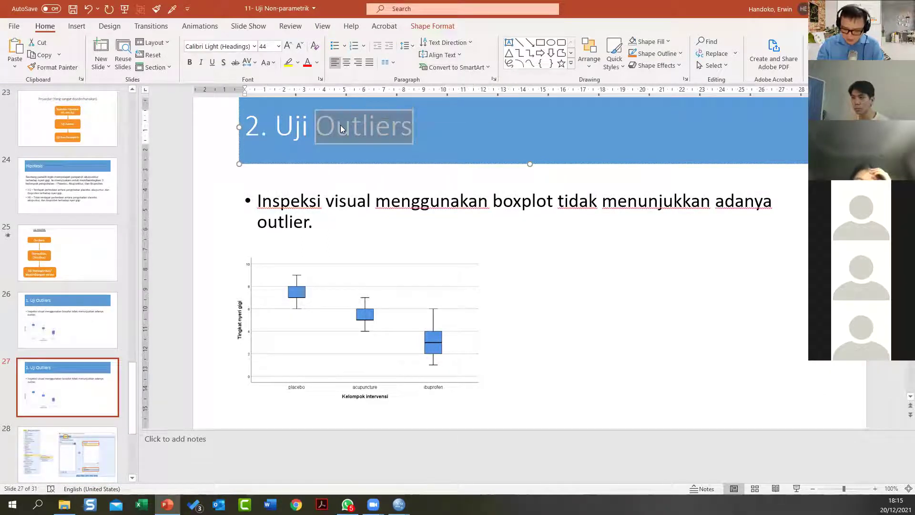
pyautogui.write('Normalitas')
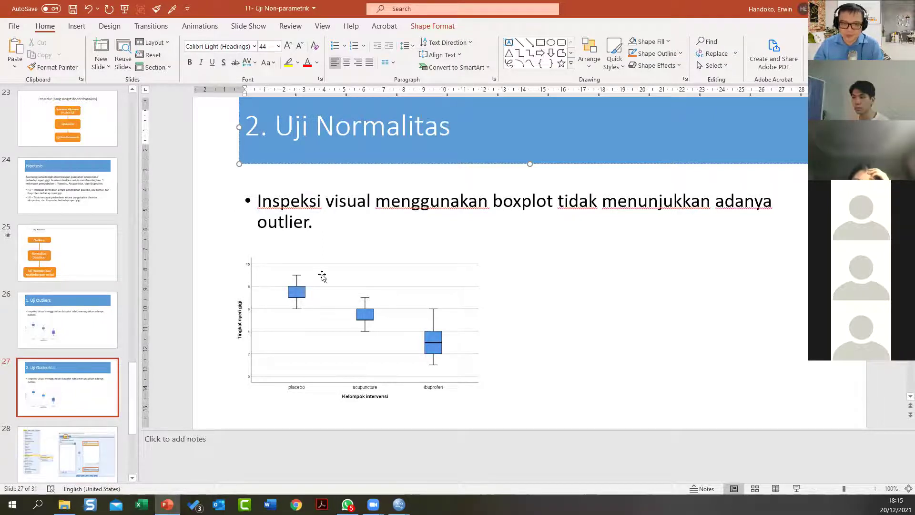
# Delete the boxplot picture and the bullet text from the "2. Uji Normalitas" slide
pyautogui.click(322, 276)
pyautogui.press('Delete')
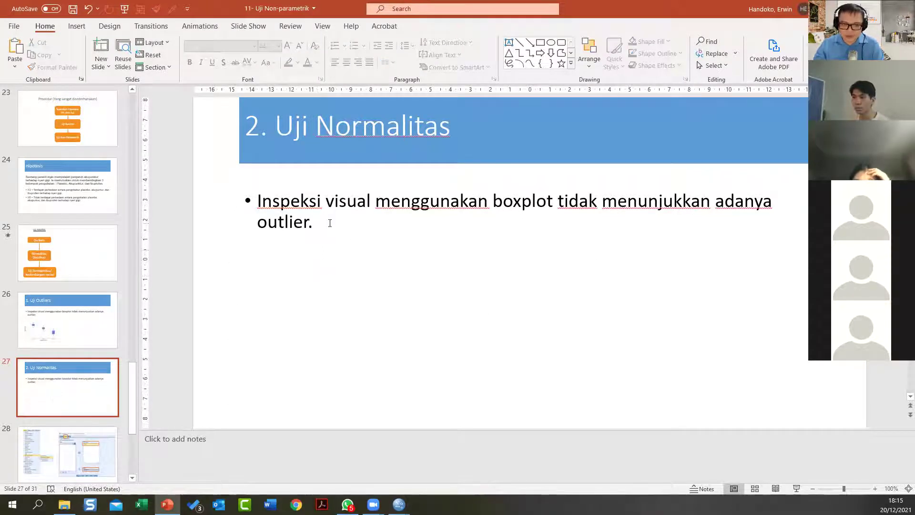
pyautogui.click(330, 223)
pyautogui.hotkey('ctrl', 'a')
pyautogui.press('Delete')
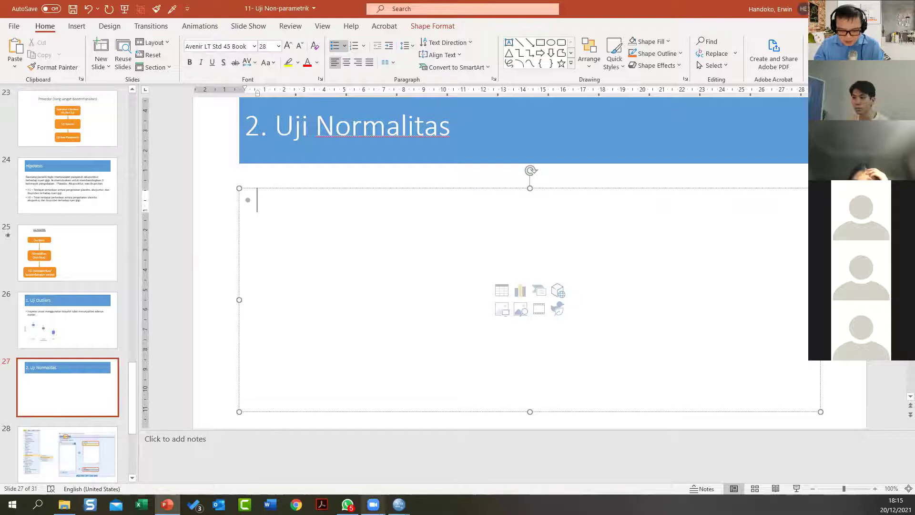
# Switch to the SPSS output and copy the Tests of Normality table as an image
pyautogui.moveTo(399, 504)
pyautogui.click(460, 460)
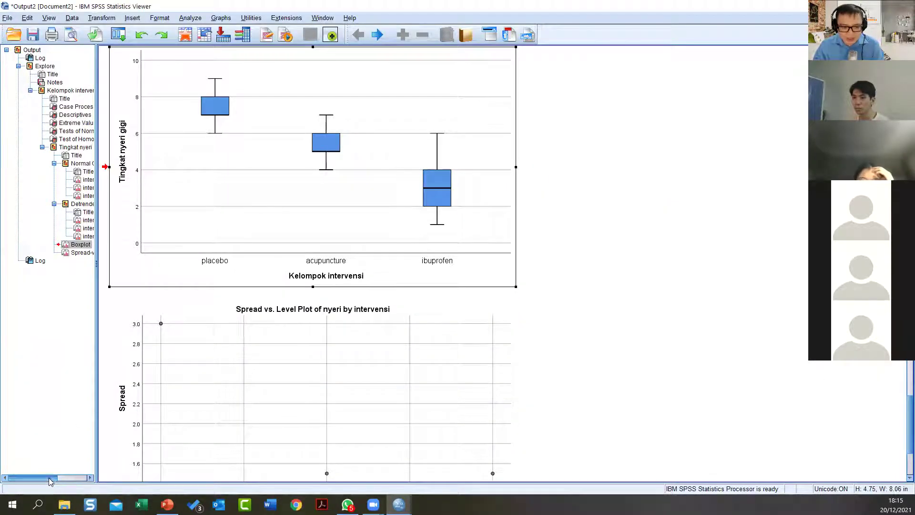
pyautogui.moveTo(53, 478); pyautogui.dragTo(62, 479)
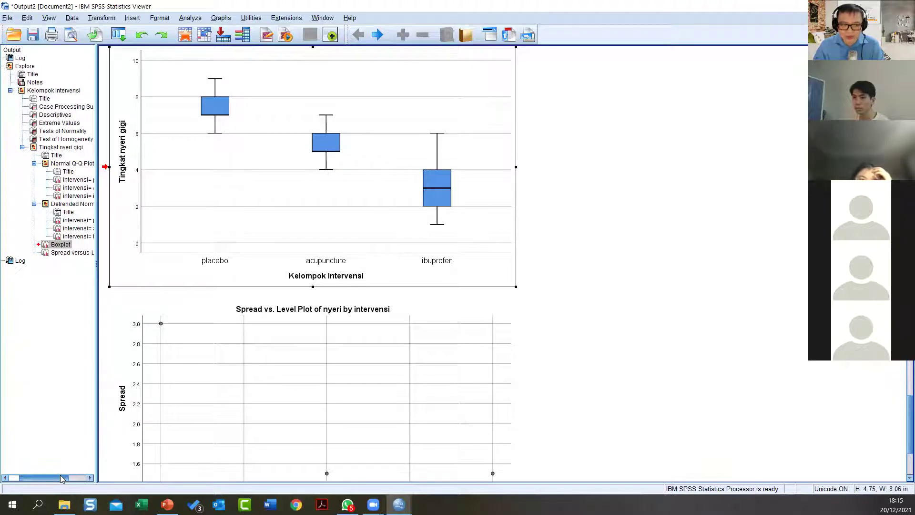
pyautogui.click(69, 131)
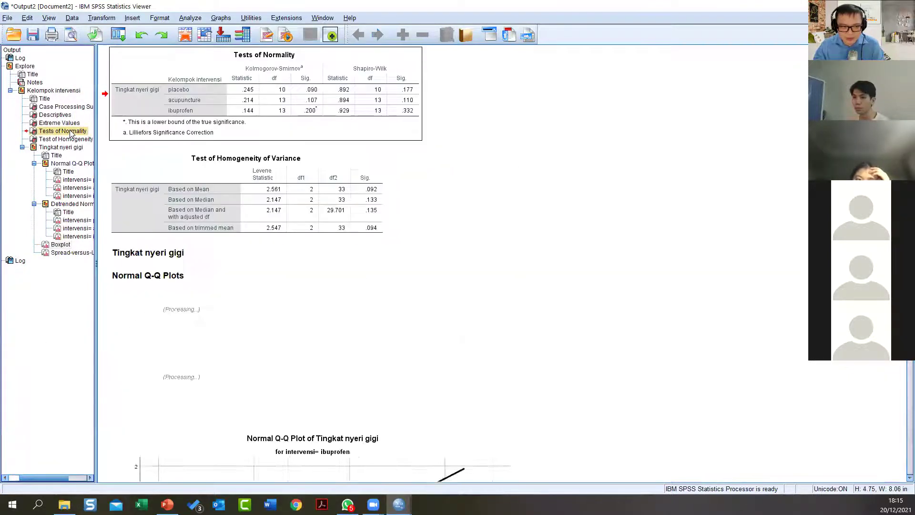
pyautogui.rightClick(247, 93)
pyautogui.moveTo(305, 123)
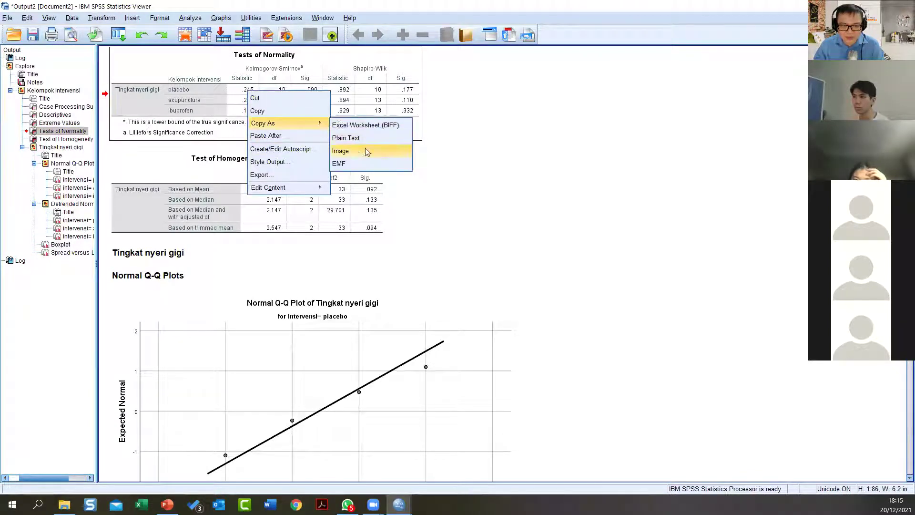
pyautogui.click(349, 153)
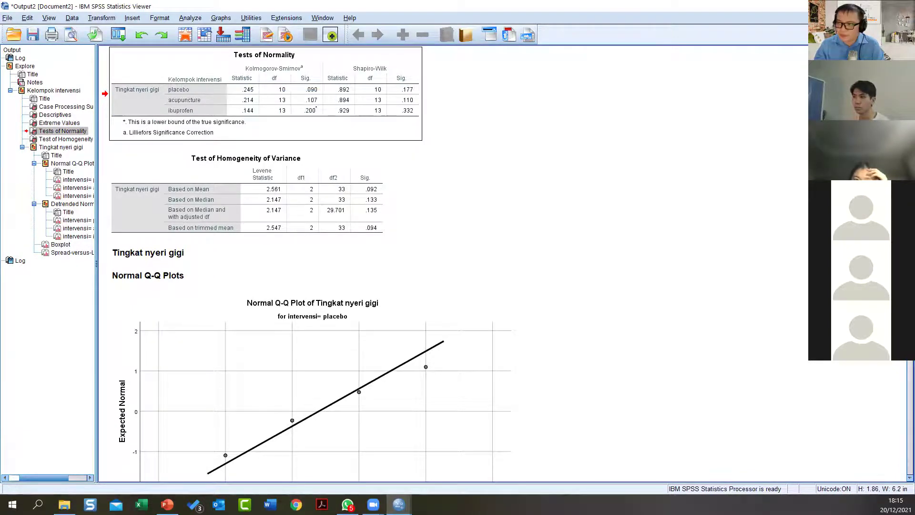
# Switch to PowerPoint and paste the Tests of Normality table as a picture onto the "2. Uji Normalitas" slide
pyautogui.hotkey('alt', 'Tab')
pyautogui.rightClick(220, 252)
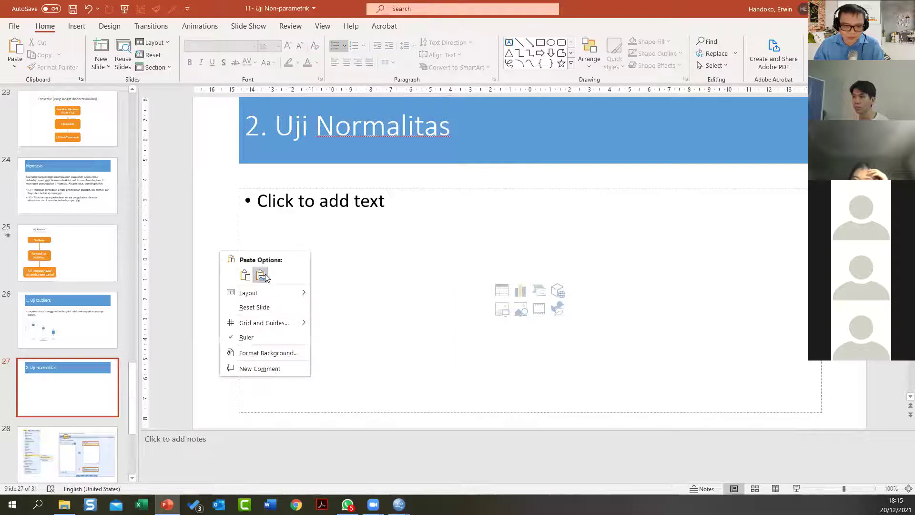
pyautogui.click(261, 273)
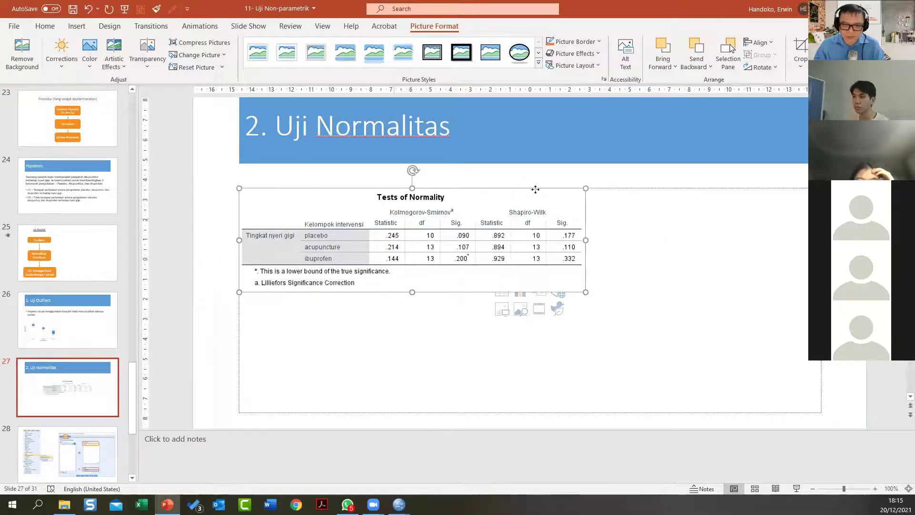
# Shorten the empty text placeholder so it starts below the Tests of Normality picture, and enlarge the picture to fill the space above it
pyautogui.click(602, 189)
pyautogui.click(603, 189)
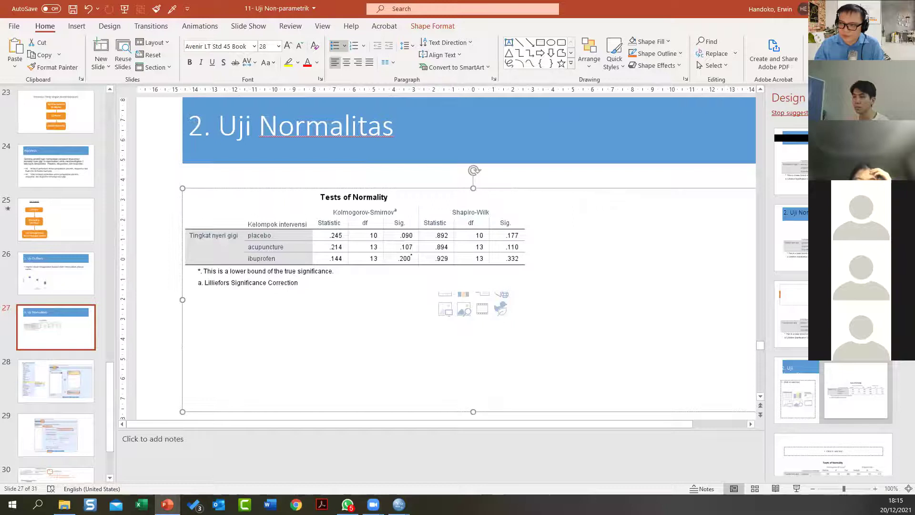
pyautogui.click(903, 97)
pyautogui.moveTo(529, 190); pyautogui.dragTo(520, 299)
pyautogui.click(562, 248)
pyautogui.moveTo(586, 189); pyautogui.dragTo(628, 170)
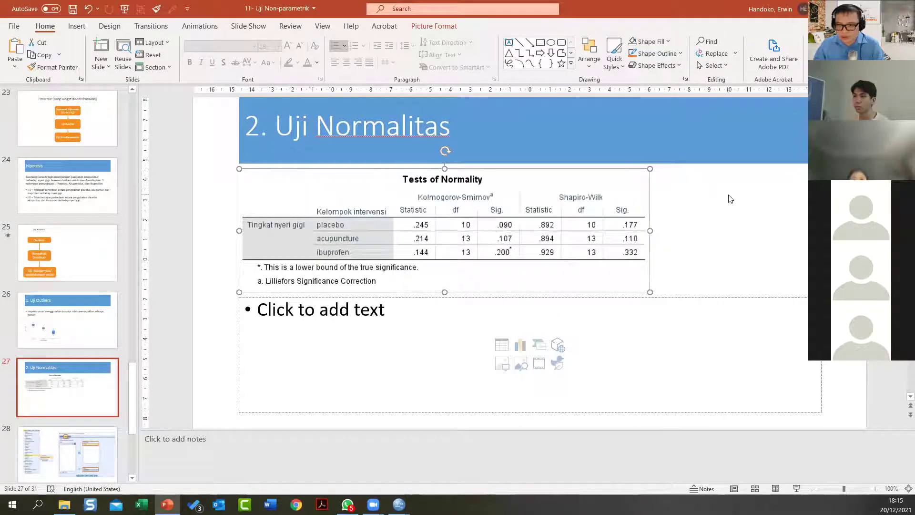
# Draw a rounded rectangle over the Shapiro-Wilk Sig. column of the Tests of Normality picture
pyautogui.click(289, 380)
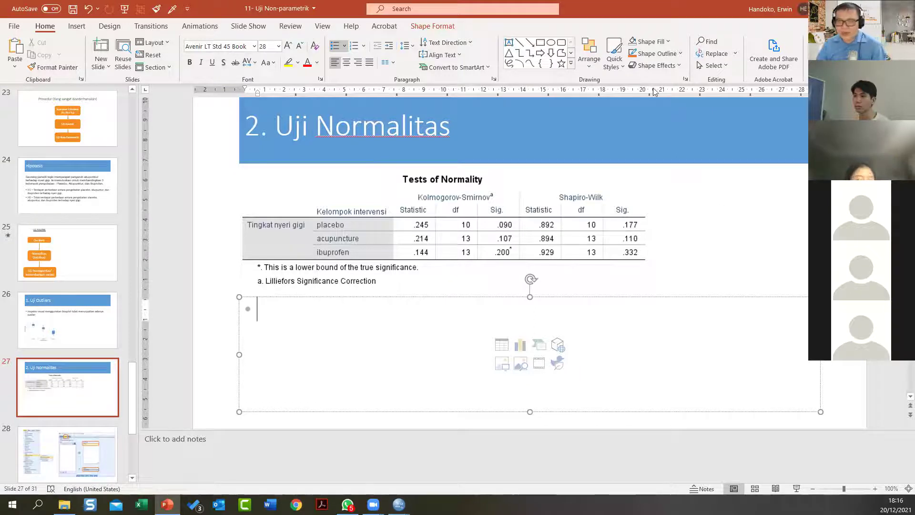
pyautogui.click(76, 26)
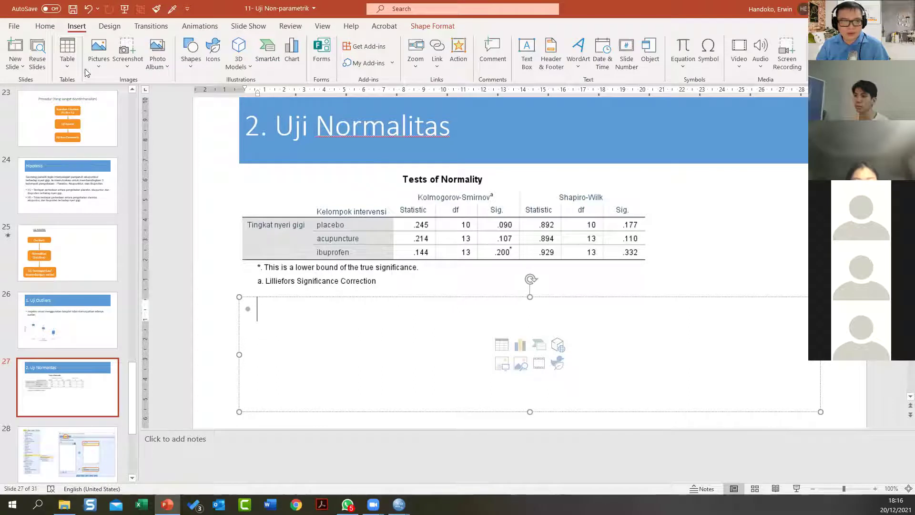
pyautogui.click(191, 53)
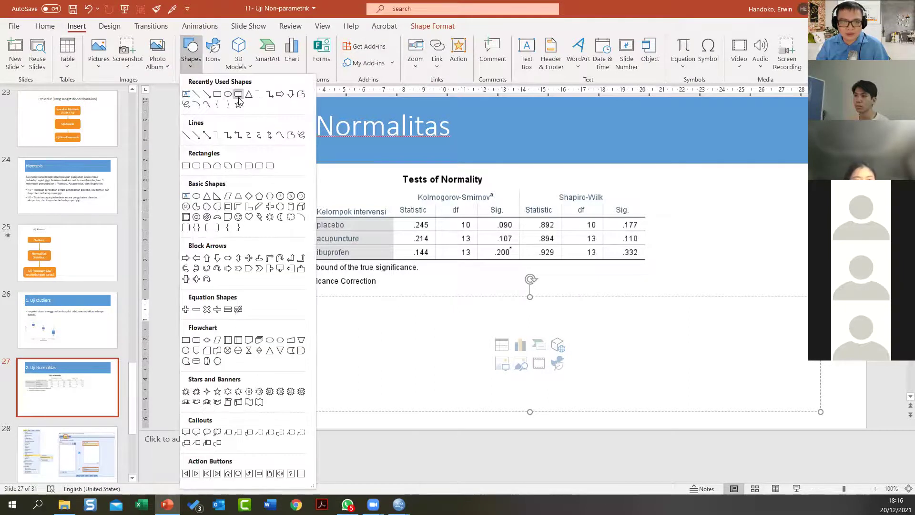
pyautogui.click(239, 95)
pyautogui.moveTo(674, 275); pyautogui.dragTo(603, 187)
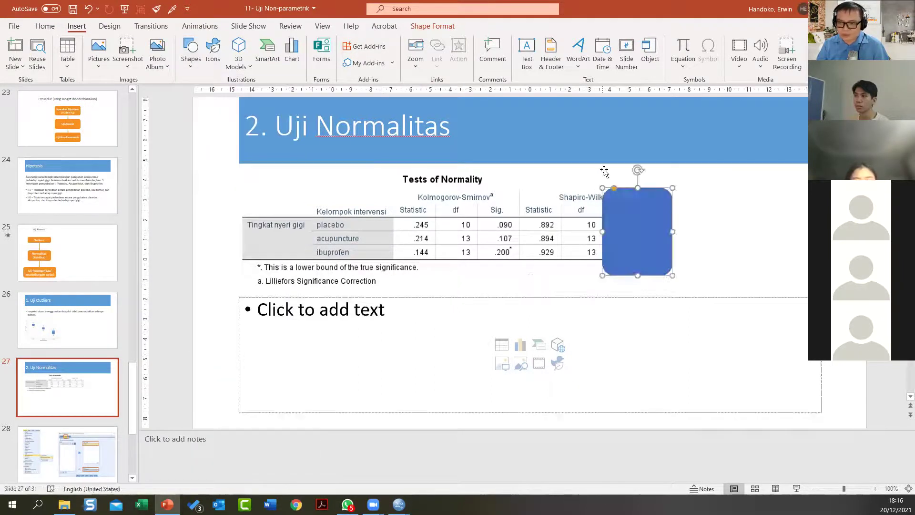
# Give the rounded rectangle no fill and a thicker orange outline, and narrow it to fit around the Shapiro-Wilk Sig. column
pyautogui.click(370, 52)
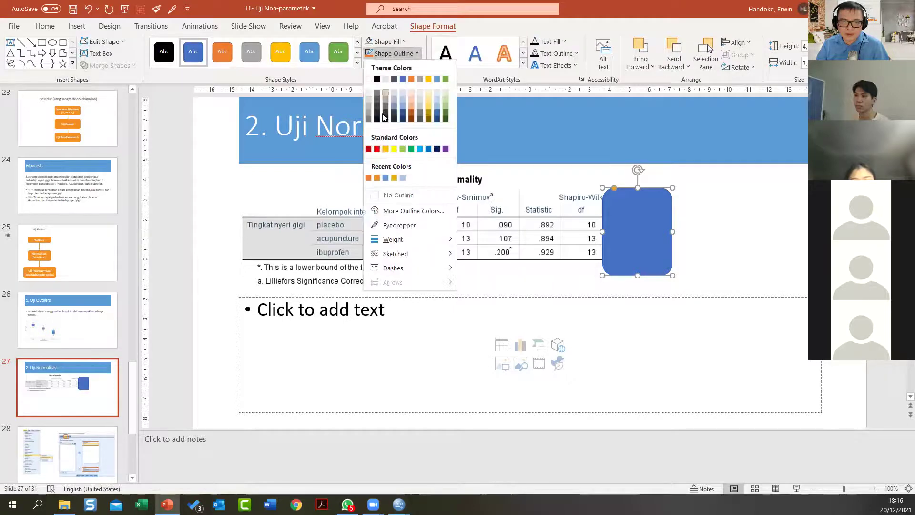
pyautogui.click(387, 171)
pyautogui.click(387, 41)
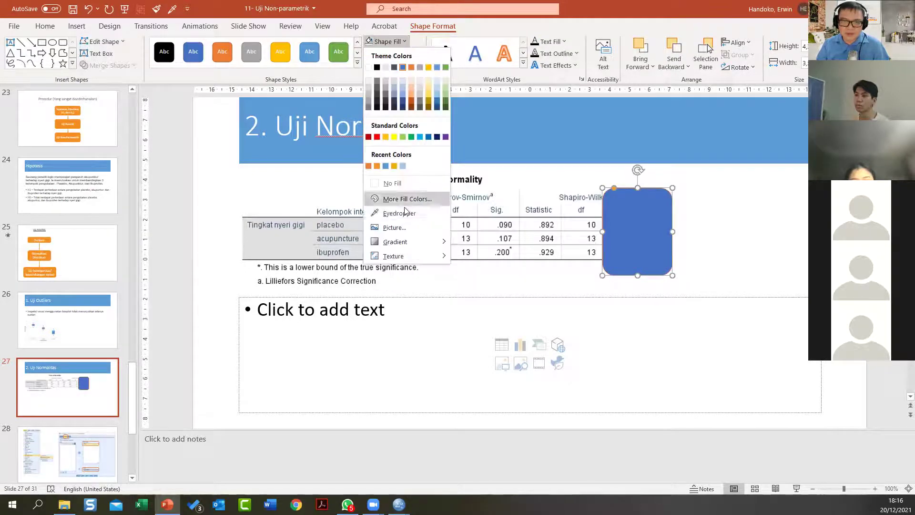
pyautogui.click(411, 184)
pyautogui.click(385, 55)
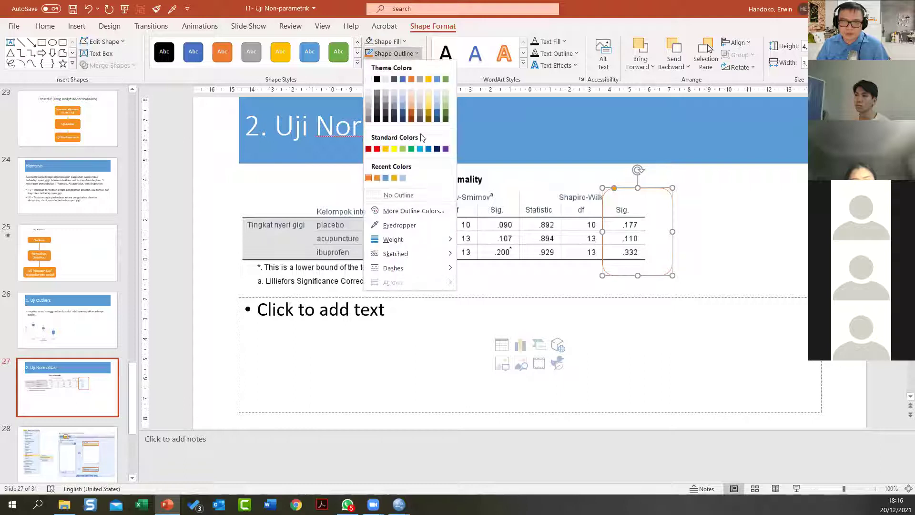
pyautogui.moveTo(428, 243)
pyautogui.click(493, 312)
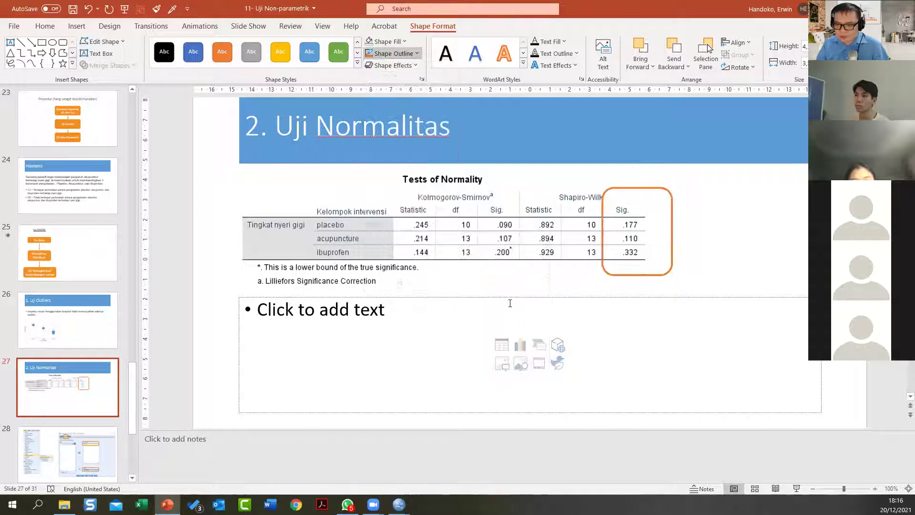
pyautogui.moveTo(671, 231); pyautogui.dragTo(654, 232)
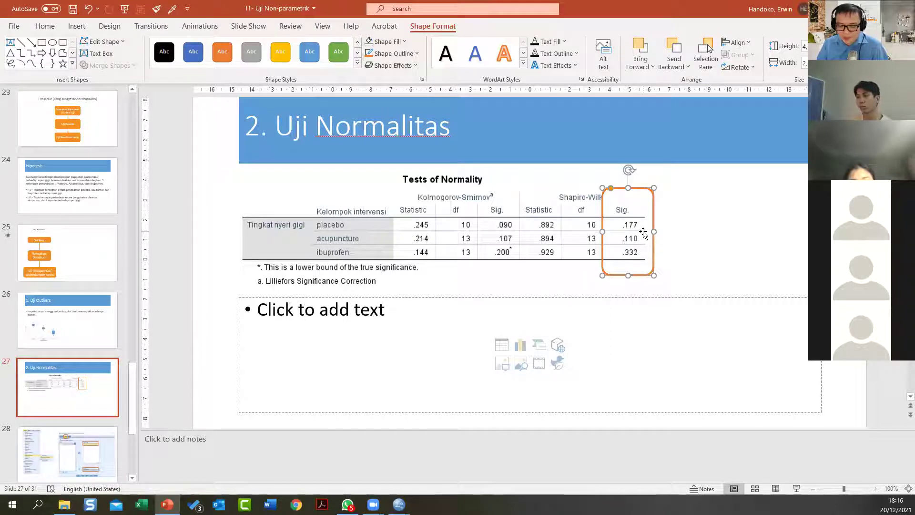
pyautogui.click(477, 296)
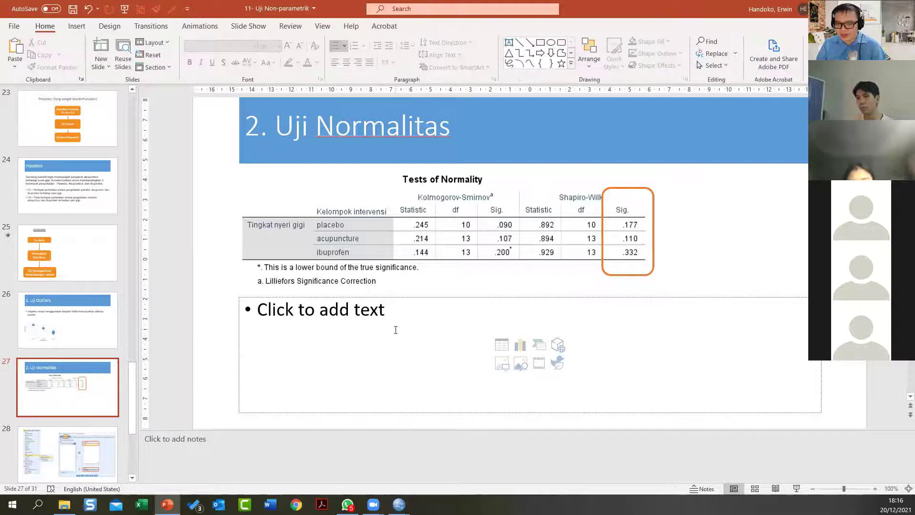
# View the tooth pain data in the SPSS Data Editor and return to the empty text placeholder on the "2. Uji Normalitas" slide
pyautogui.click(444, 313)
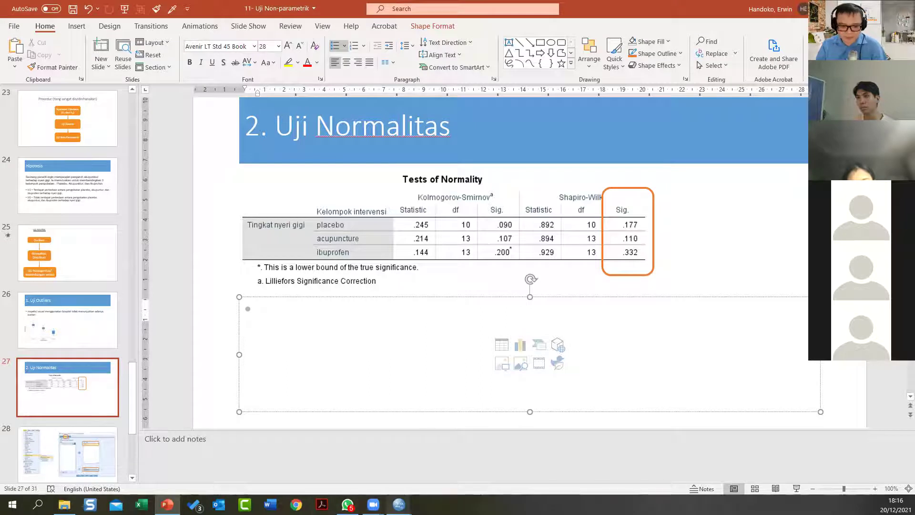
pyautogui.moveTo(399, 504)
pyautogui.click(362, 476)
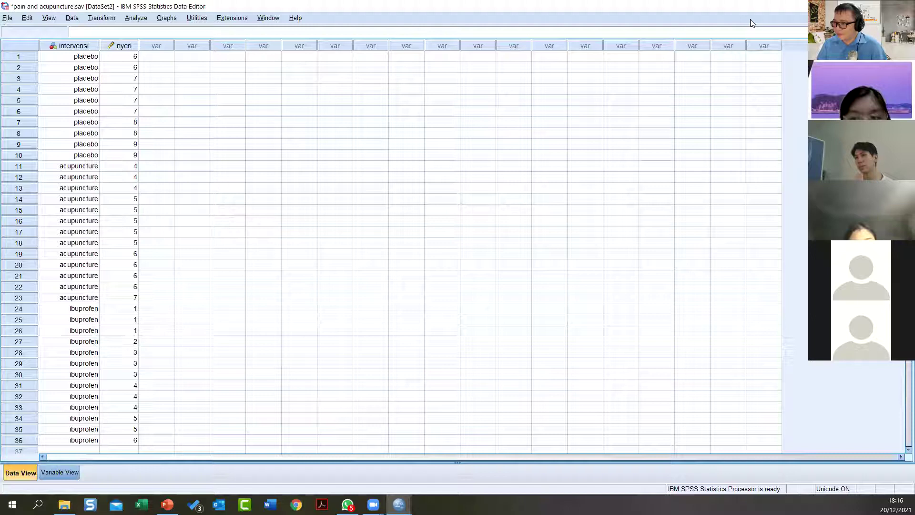
pyautogui.hotkey('alt', 'Tab')
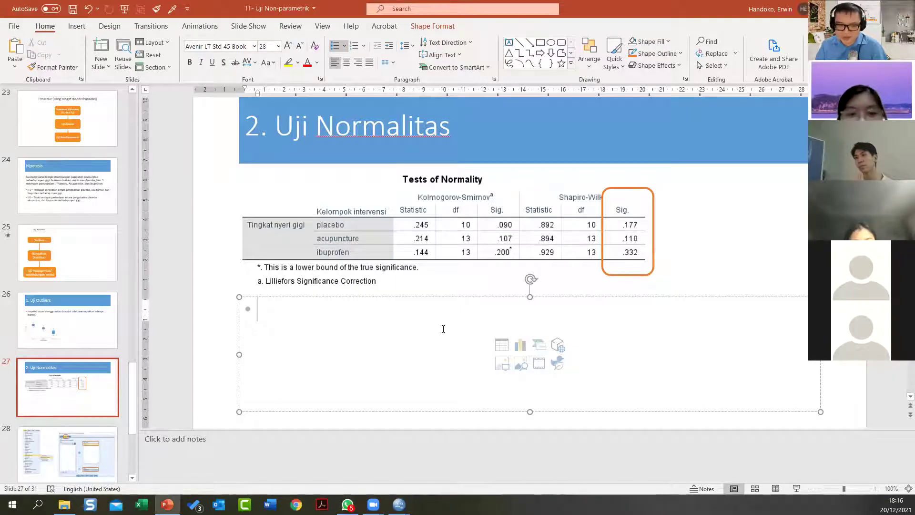